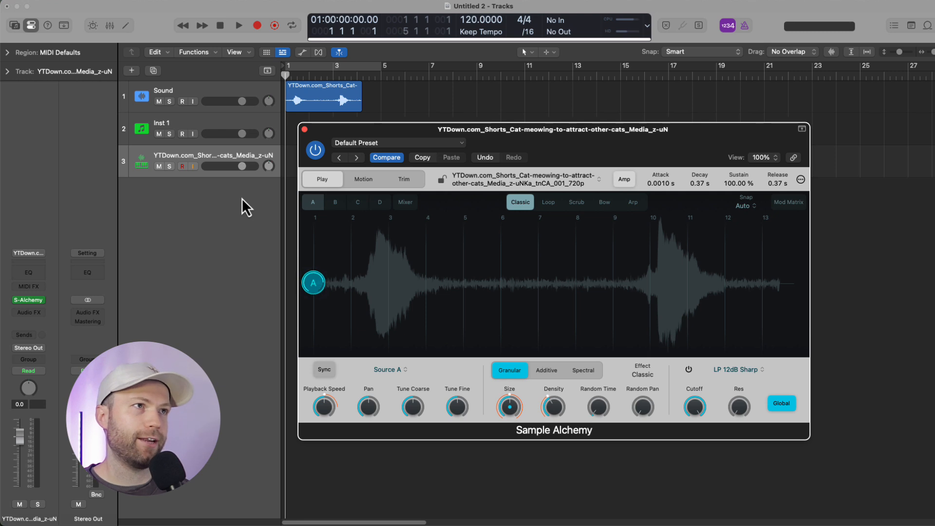
# Undo the last sample load and load the Sound track's cat-meowing region into the empty Sample Alchemy instrument
pyautogui.press('super+z')
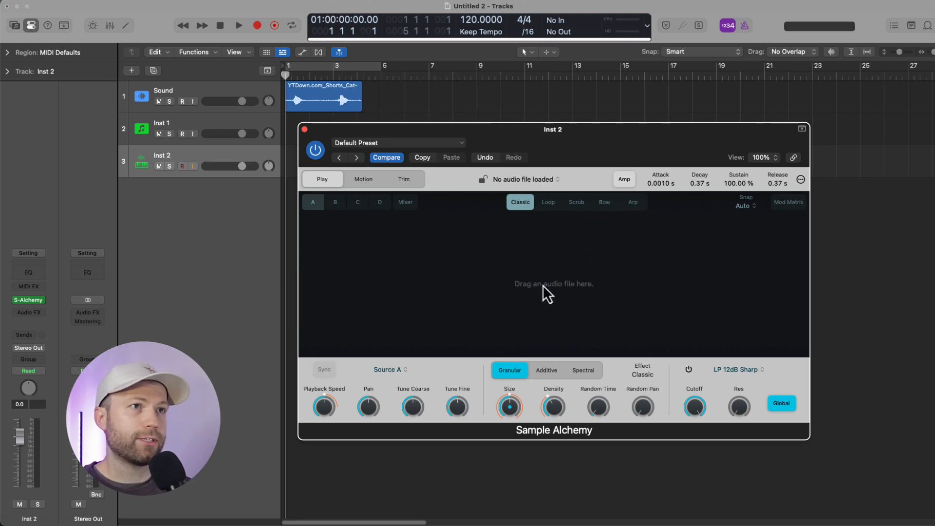
pyautogui.click(543, 181)
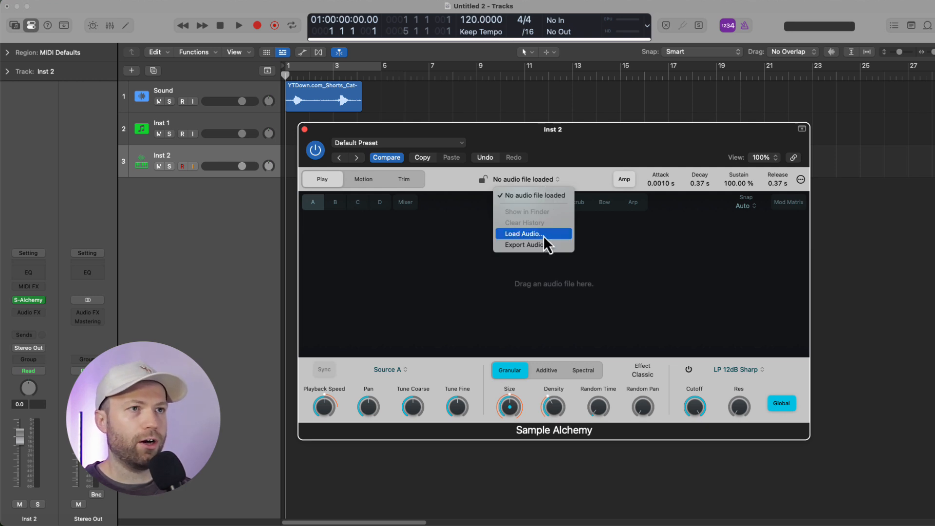
pyautogui.click(639, 266)
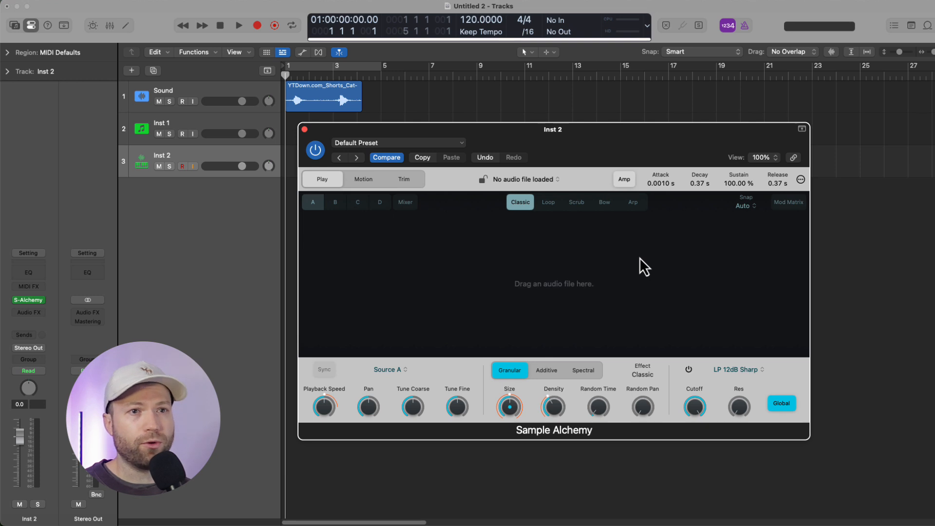
pyautogui.moveTo(324, 100); pyautogui.dragTo(502, 309)
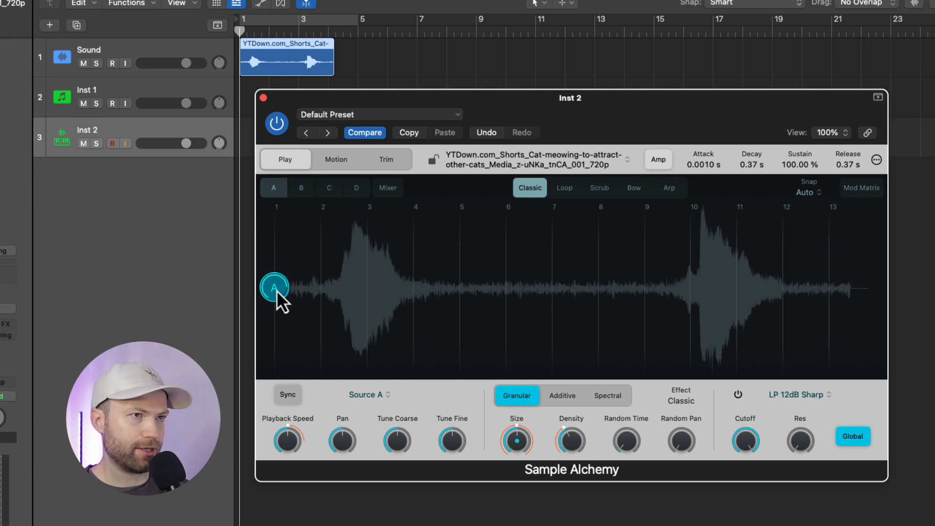
# Place handle A on the first meow at about 2.7 on the ruler, and view the Motion and Trim modes before returning to Play
pyautogui.moveTo(277, 291)
pyautogui.mouseDown()
pyautogui.moveTo(364, 300)
pyautogui.moveTo(388, 294)
pyautogui.moveTo(342, 290)
pyautogui.moveTo(747, 293)
pyautogui.moveTo(356, 284)
pyautogui.mouseUp()
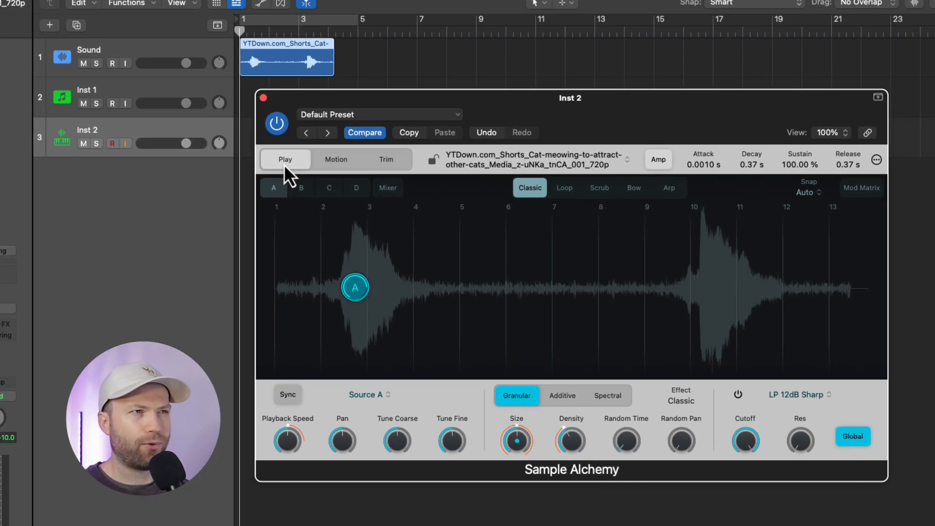
pyautogui.click(337, 159)
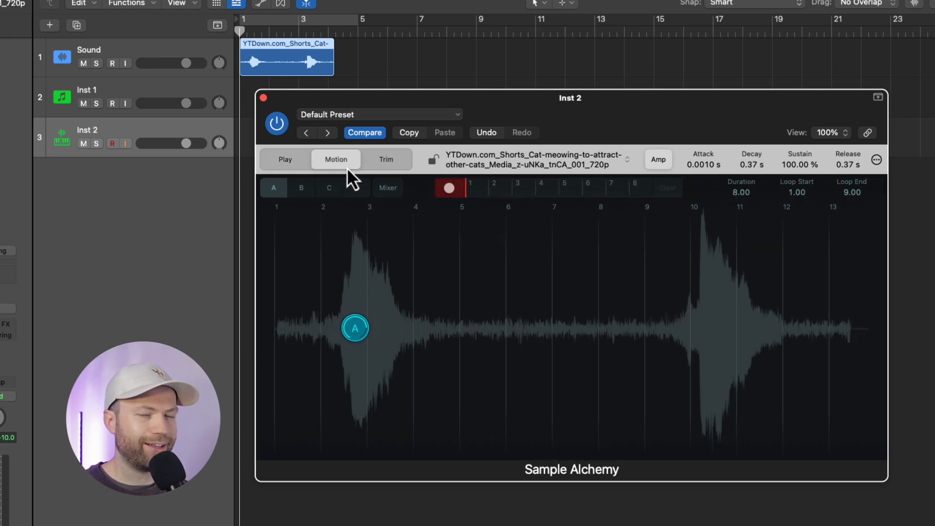
pyautogui.click(379, 160)
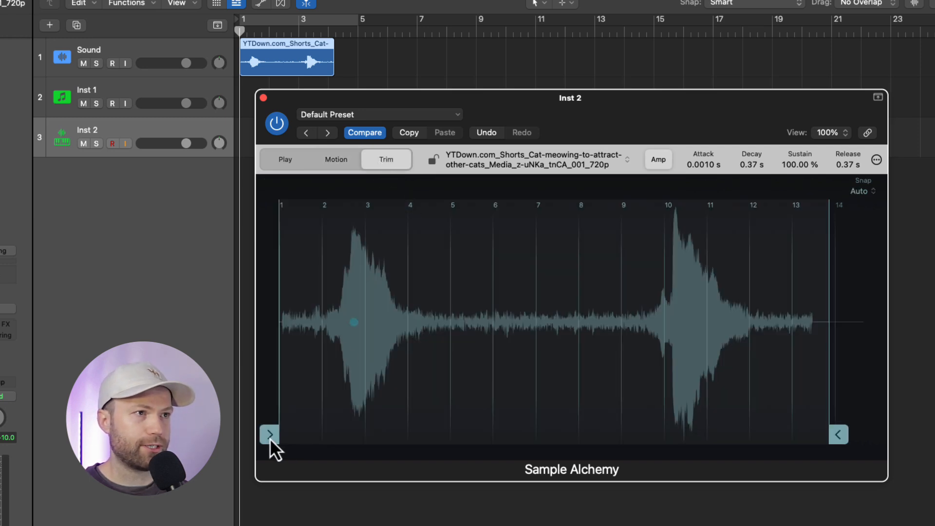
pyautogui.moveTo(270, 438)
pyautogui.mouseDown()
pyautogui.moveTo(334, 439)
pyautogui.moveTo(275, 436)
pyautogui.mouseUp()
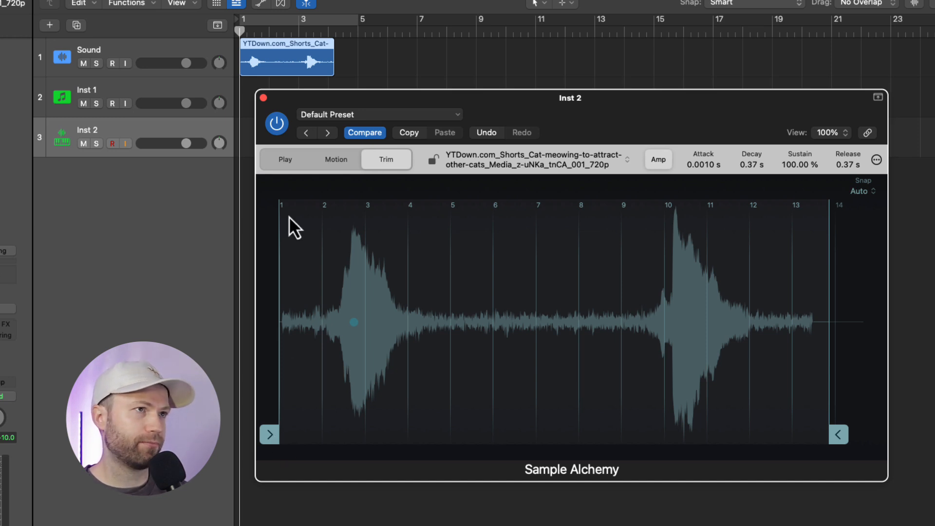
pyautogui.click(288, 165)
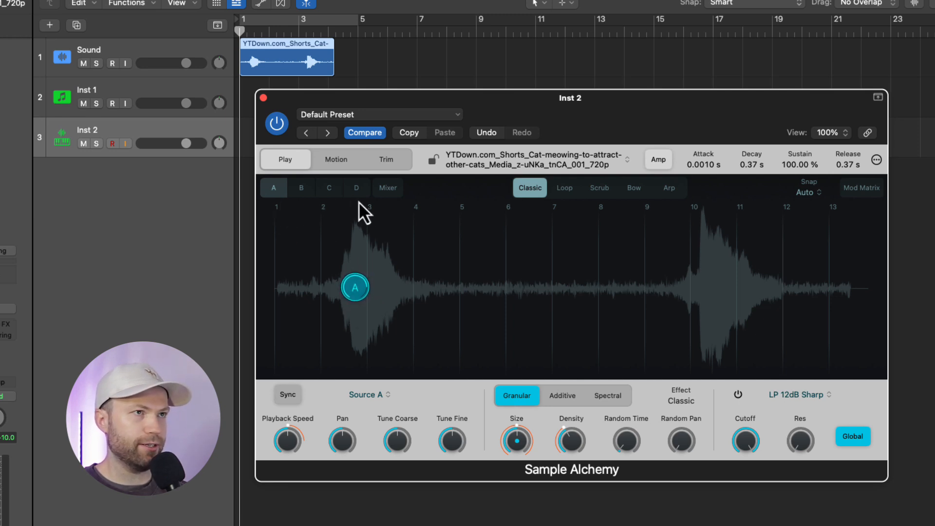
# Enable sources B, C and D on the waveform, and disable them again so only source A plays
pyautogui.click(302, 191)
pyautogui.click(329, 191)
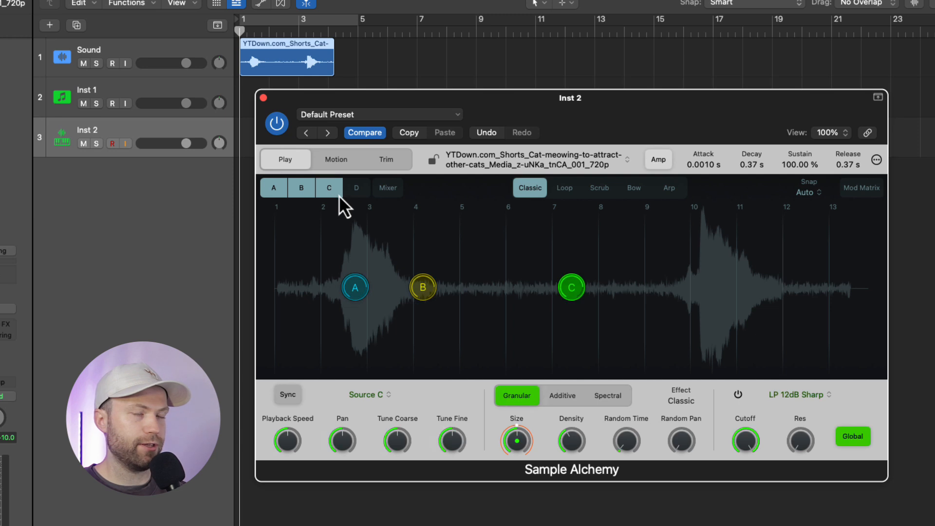
pyautogui.click(358, 189)
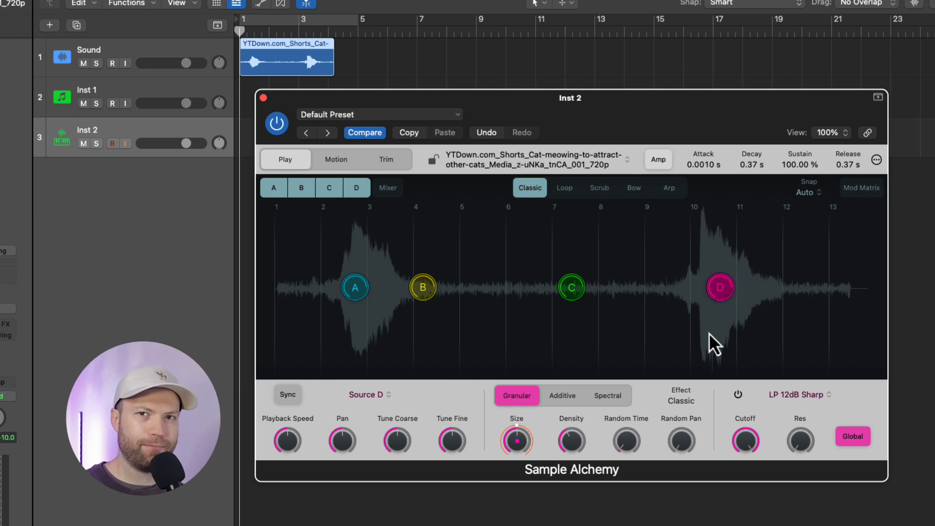
pyautogui.click(357, 188)
pyautogui.click(329, 188)
pyautogui.click(301, 188)
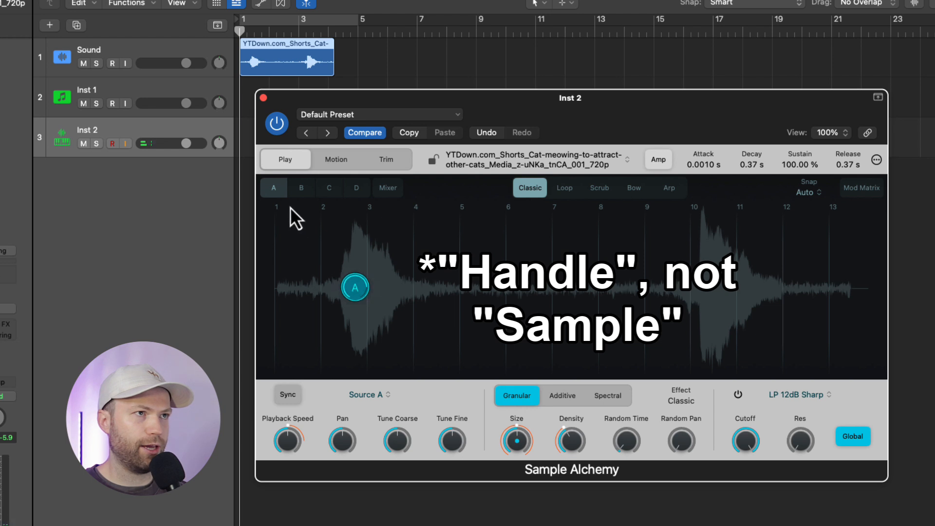
# Enable source B in place of source A and centre its handle on the second meow
pyautogui.click(298, 189)
pyautogui.click(280, 190)
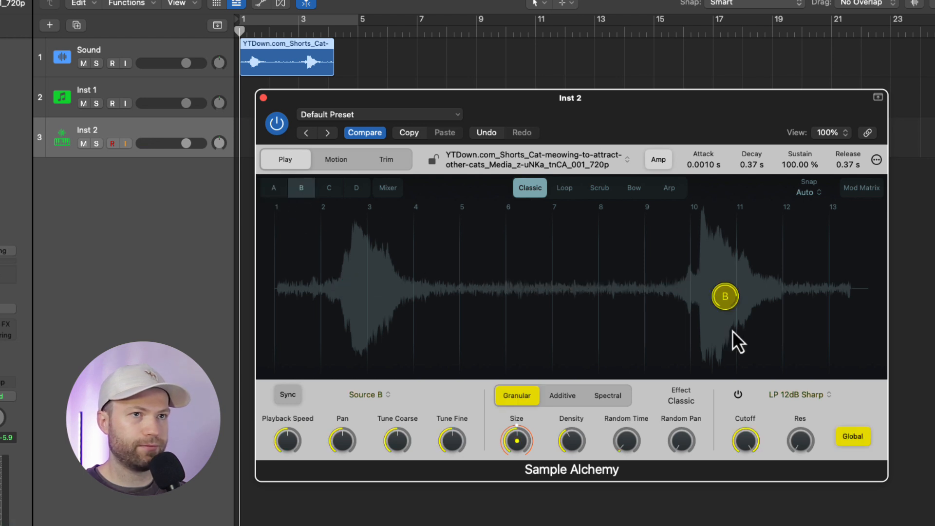
pyautogui.moveTo(729, 305)
pyautogui.mouseDown()
pyautogui.moveTo(714, 282)
pyautogui.moveTo(727, 297)
pyautogui.mouseUp()
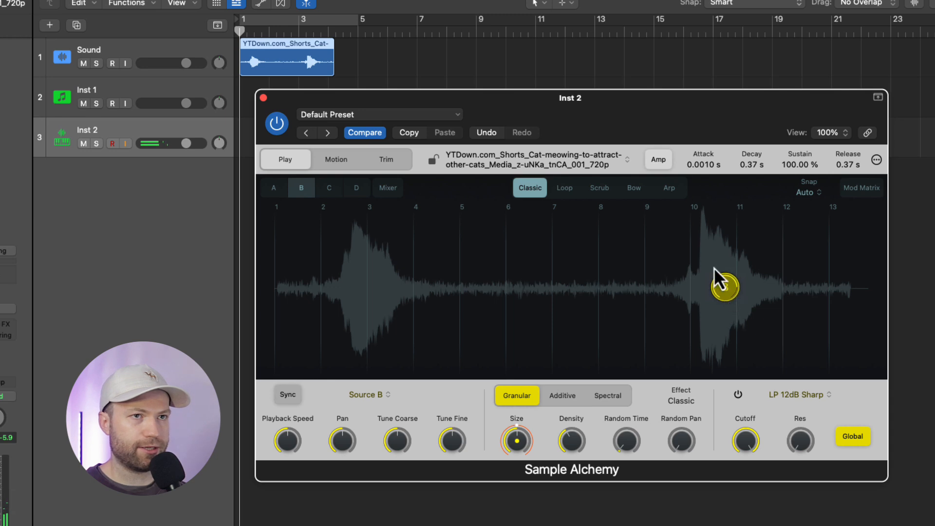
# Enable source A alongside B, and reposition handle B to about 10.4 and handle A to about 5.5 on the ruler
pyautogui.click(274, 192)
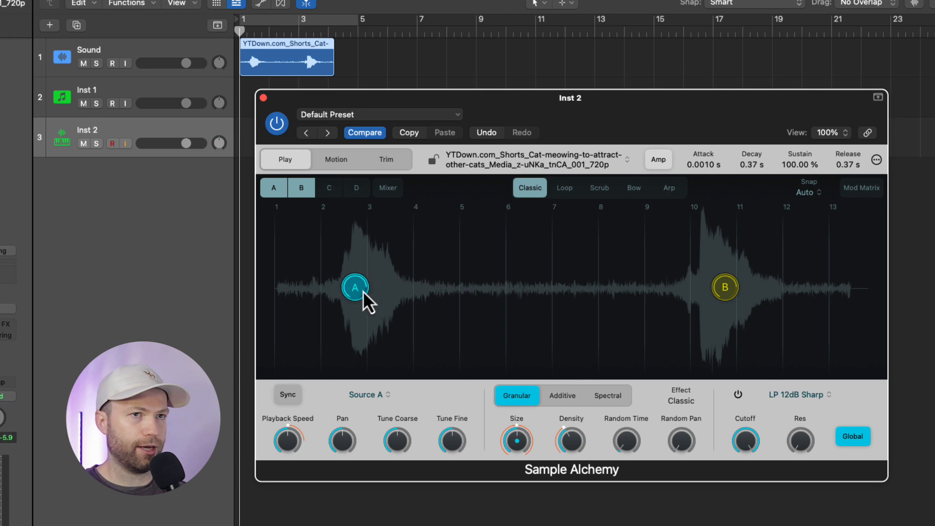
pyautogui.click(723, 292)
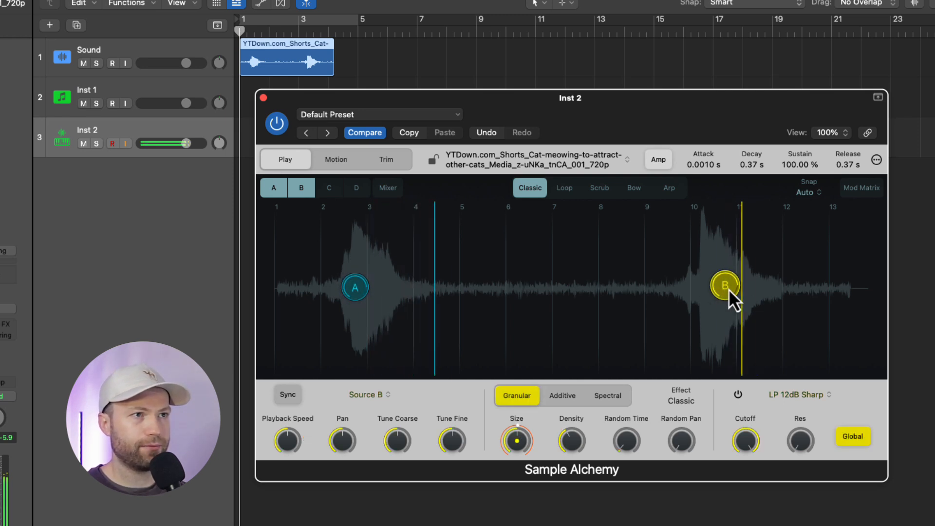
pyautogui.moveTo(728, 288); pyautogui.dragTo(715, 291)
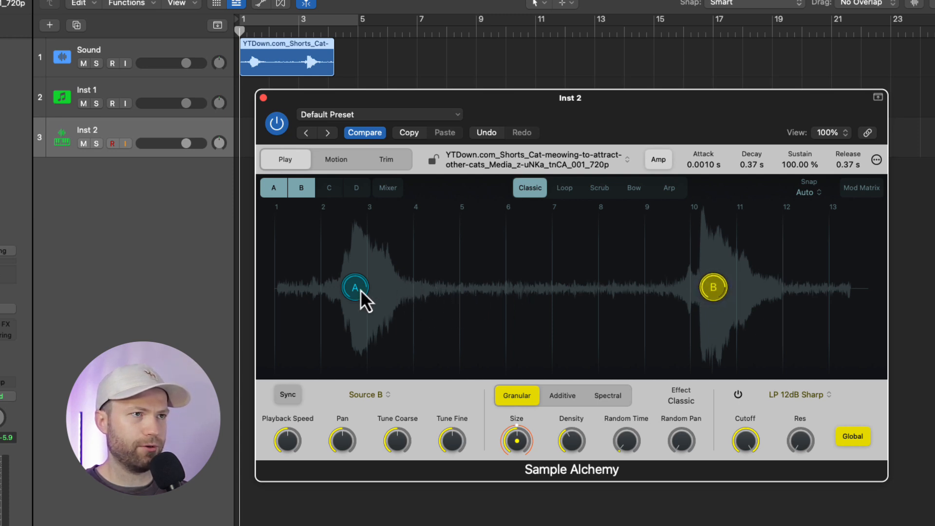
pyautogui.moveTo(361, 290); pyautogui.dragTo(484, 296)
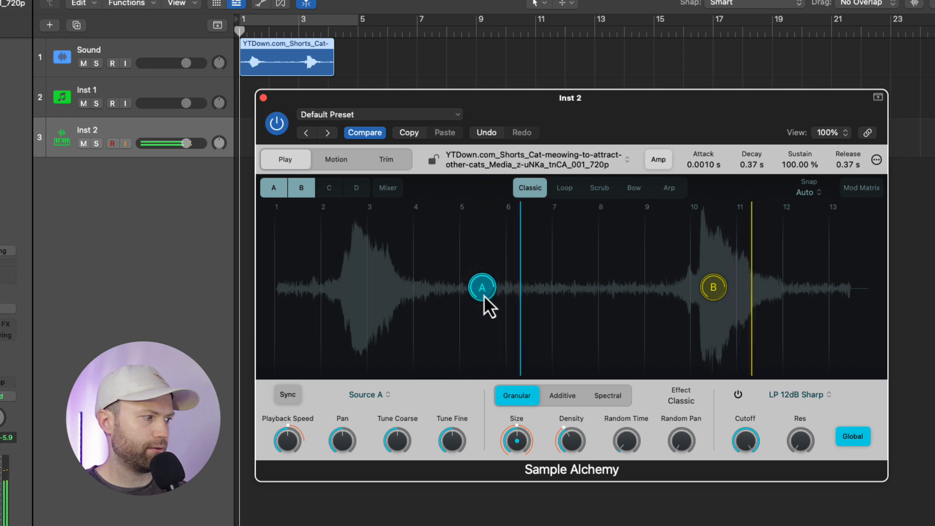
# Enable sources C and D, place handle D on the first meow at about 3 on the ruler, and disable both sources again
pyautogui.click(334, 194)
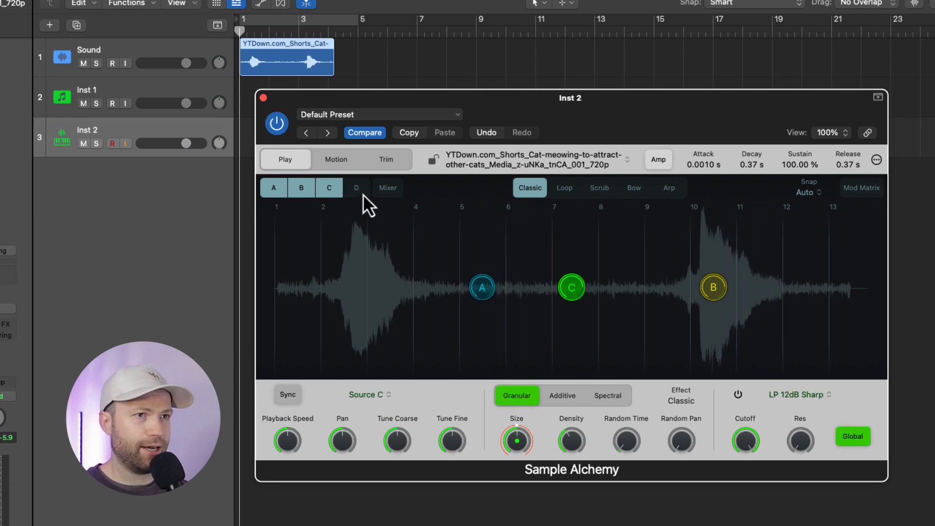
pyautogui.click(363, 194)
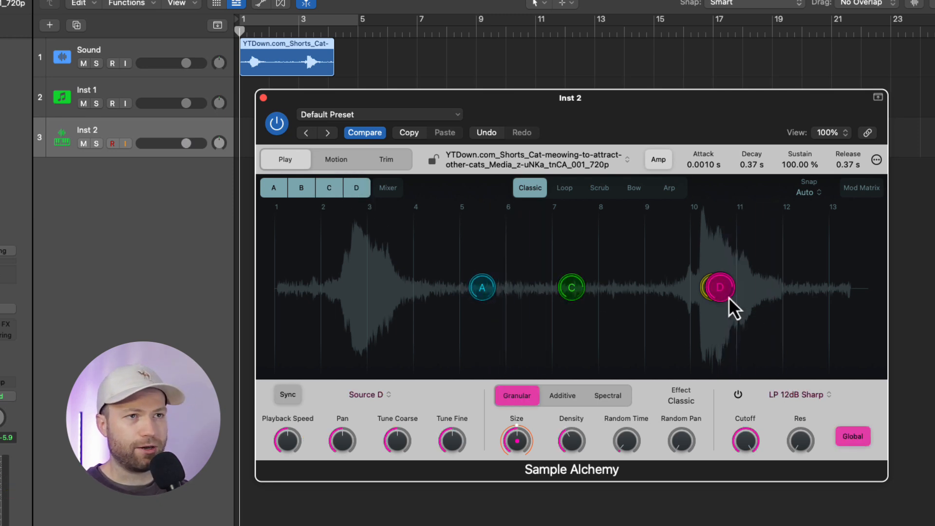
pyautogui.moveTo(728, 296); pyautogui.dragTo(363, 293)
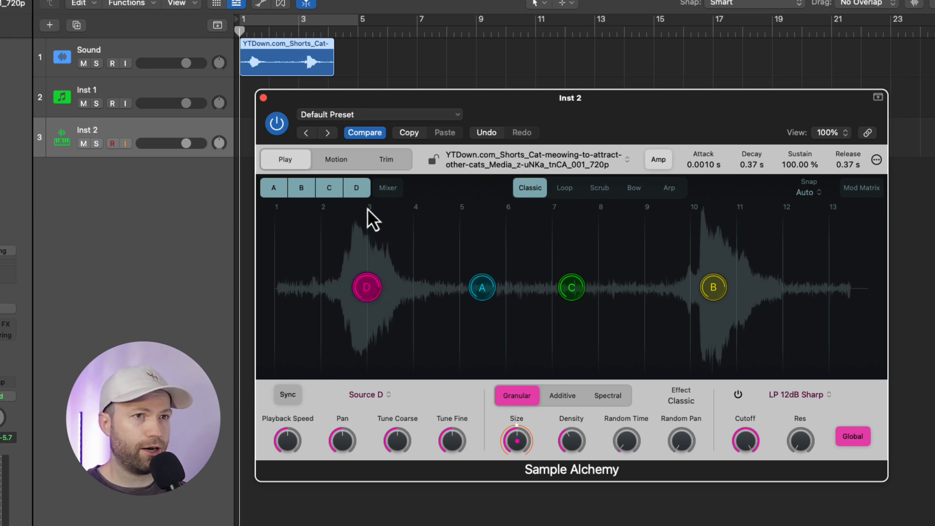
pyautogui.click(360, 195)
pyautogui.click(328, 194)
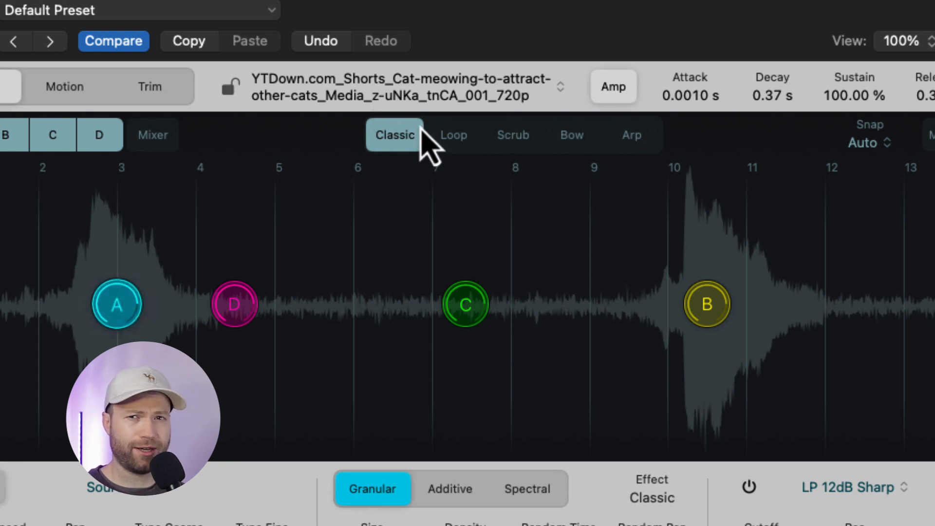
# Switch playback to Loop mode and extend source A's loop end to about 9.7 on the ruler
pyautogui.click(454, 139)
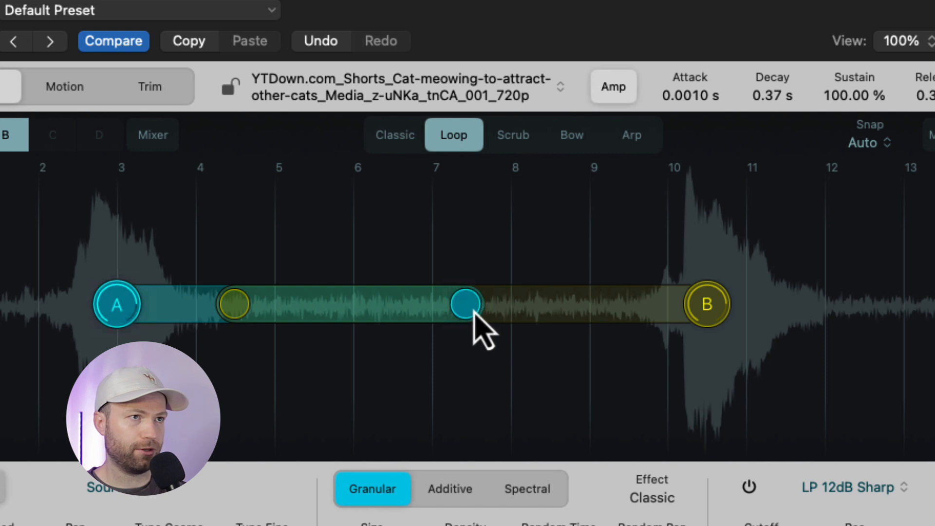
pyautogui.moveTo(469, 306)
pyautogui.mouseDown()
pyautogui.moveTo(197, 304)
pyautogui.moveTo(653, 317)
pyautogui.mouseUp()
# Switch playback to Scrub mode with only source A enabled, and scrub its handle to about 3.3 on the ruler
pyautogui.click(516, 135)
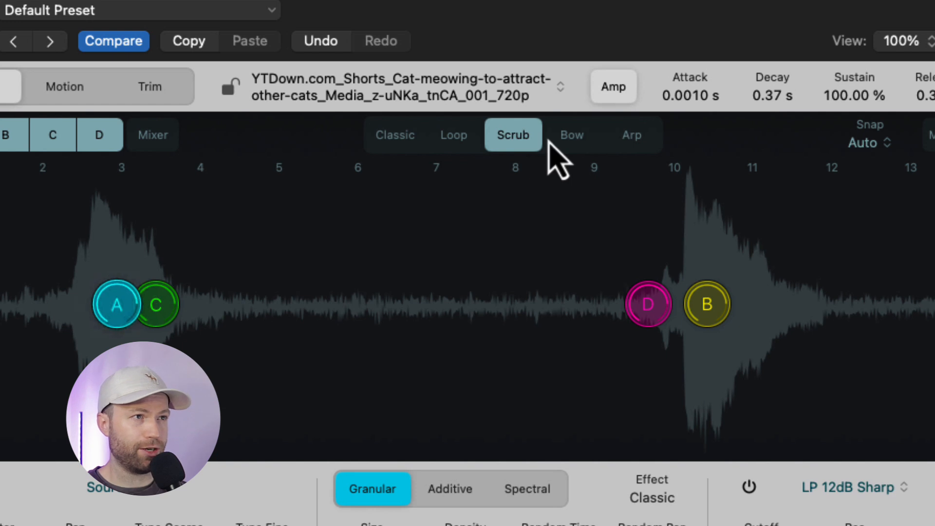
pyautogui.click(101, 141)
pyautogui.click(69, 142)
pyautogui.click(20, 138)
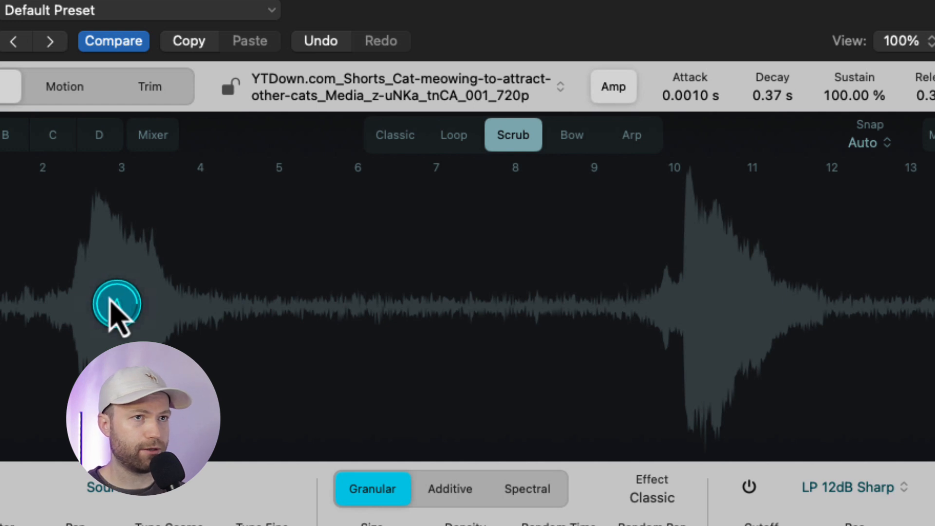
pyautogui.moveTo(153, 316)
pyautogui.mouseDown()
pyautogui.moveTo(77, 304)
pyautogui.moveTo(206, 323)
pyautogui.moveTo(15, 313)
pyautogui.moveTo(115, 322)
pyautogui.moveTo(145, 305)
pyautogui.mouseUp()
# Switch playback to Bow mode and try it out with handle A
pyautogui.click(576, 140)
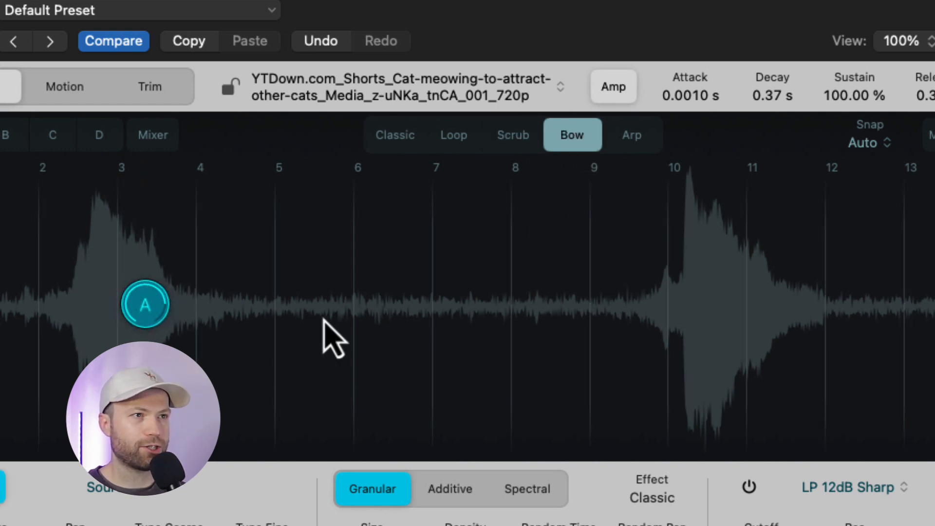
pyautogui.click(153, 295)
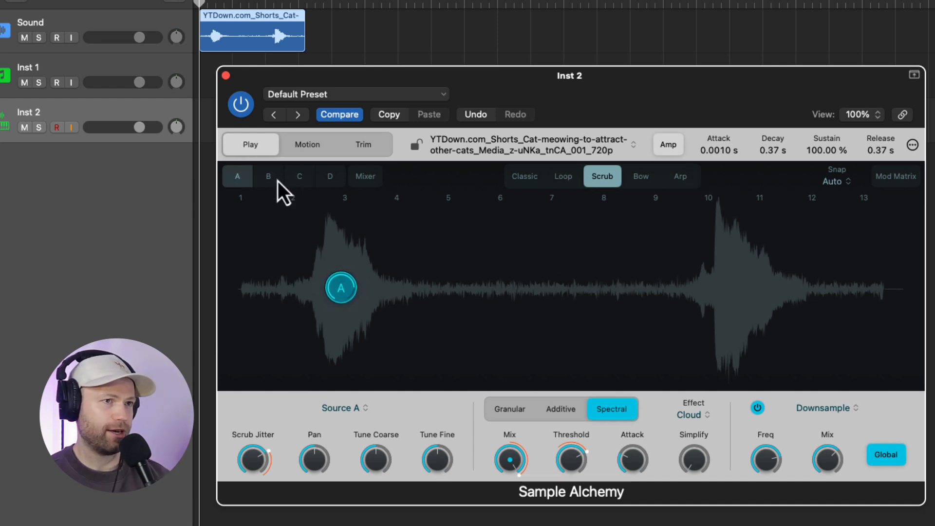
# Enable sources B, C and D, and select all four sources for joint parameter editing
pyautogui.click(262, 182)
pyautogui.click(313, 176)
pyautogui.click(326, 177)
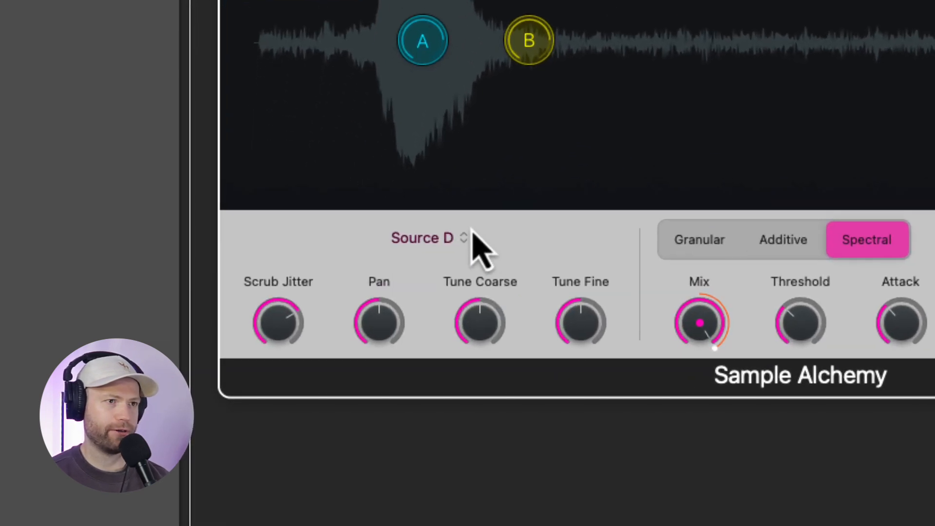
pyautogui.click(462, 236)
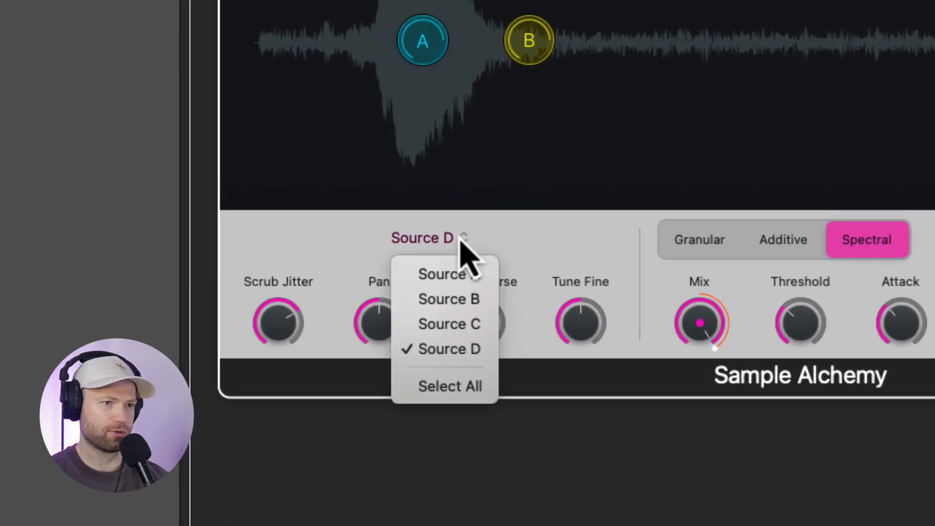
pyautogui.click(477, 390)
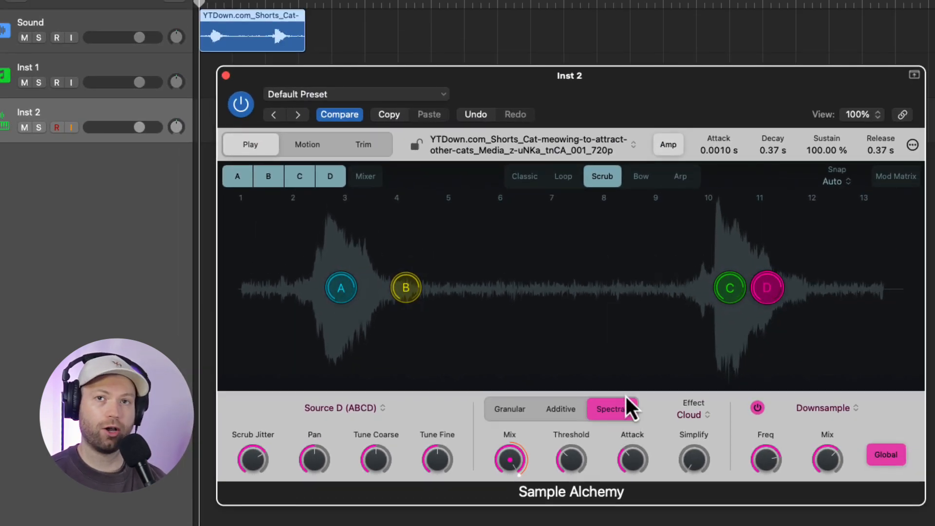
# Try Additive and Granular synthesis on all four sources, and return to Spectral synthesis
pyautogui.click(567, 411)
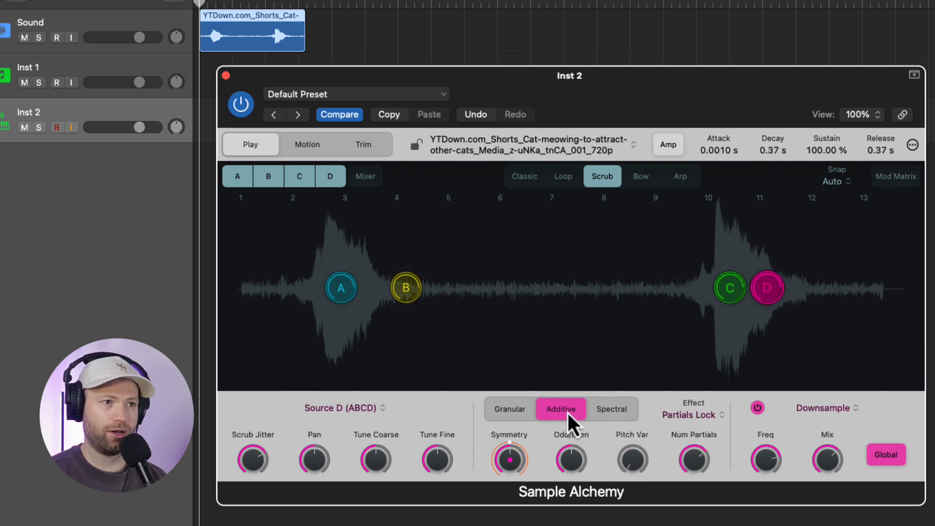
pyautogui.click(514, 414)
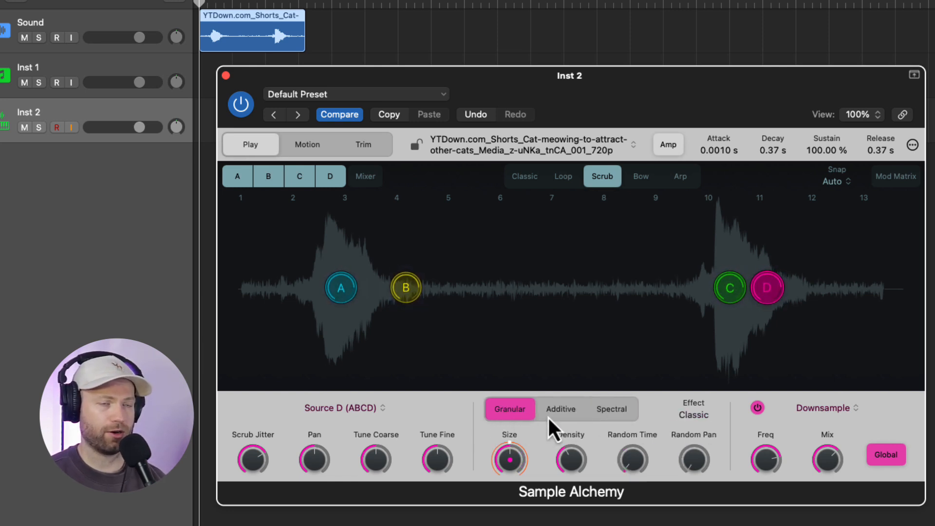
pyautogui.click(613, 413)
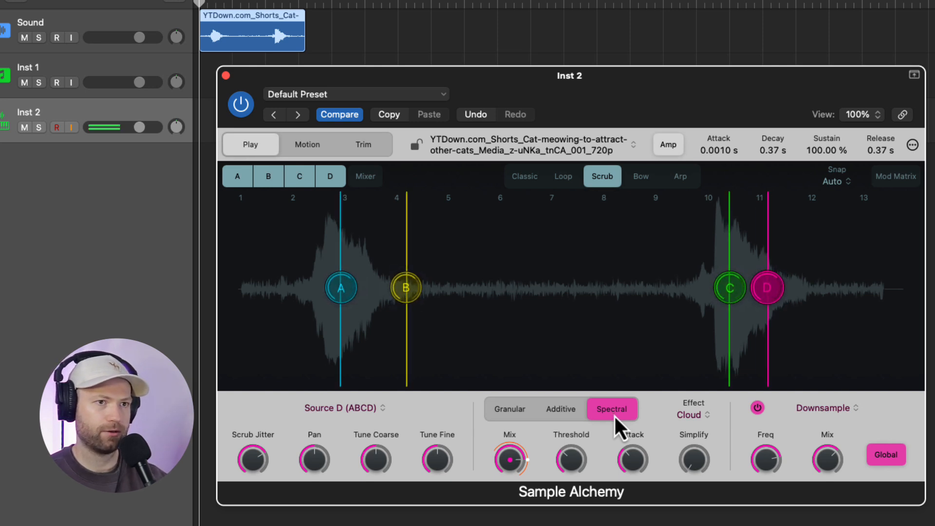
# Set the Spectral Cloud effect's threshold to about 21.29 and its mix to about 73.93 % for all sources
pyautogui.click(566, 461)
pyautogui.moveTo(565, 460); pyautogui.dragTo(570, 423)
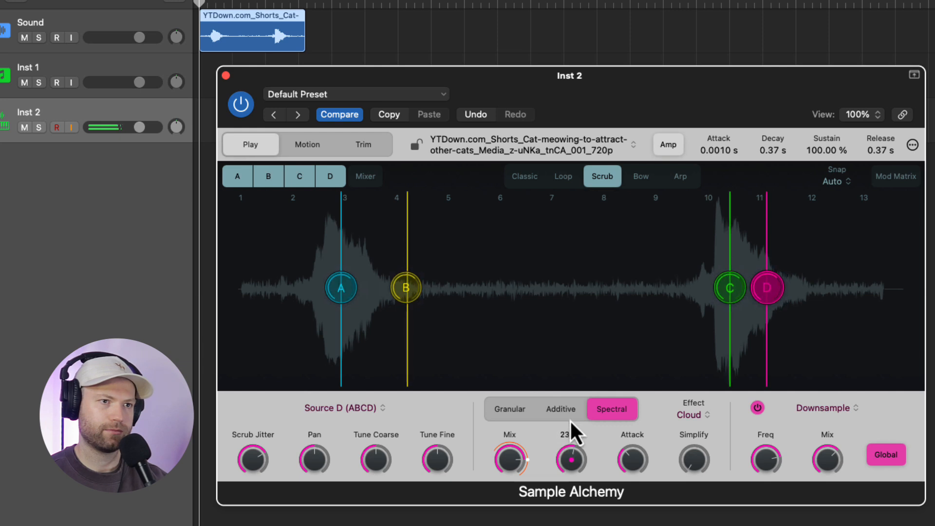
pyautogui.moveTo(517, 455)
pyautogui.mouseDown()
pyautogui.moveTo(511, 486)
pyautogui.moveTo(513, 469)
pyautogui.mouseUp()
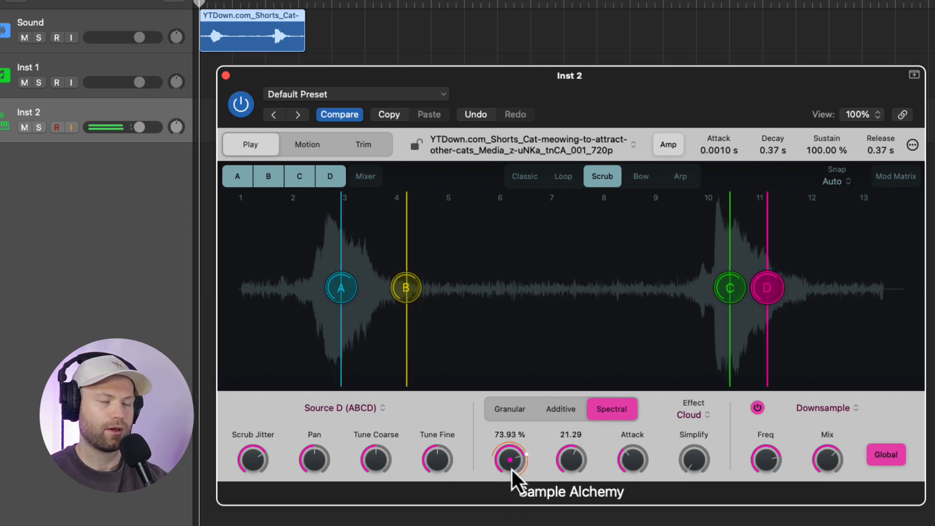
# Switch all four sources to Additive synthesis and adjust the Downsample effect's frequency
pyautogui.click(575, 416)
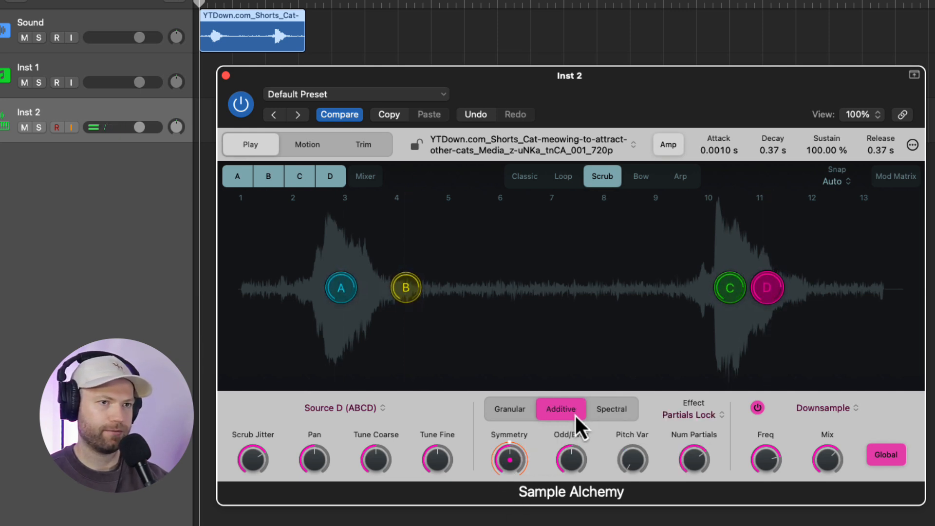
pyautogui.moveTo(752, 458)
pyautogui.mouseDown()
pyautogui.moveTo(755, 480)
pyautogui.moveTo(761, 467)
pyautogui.mouseUp()
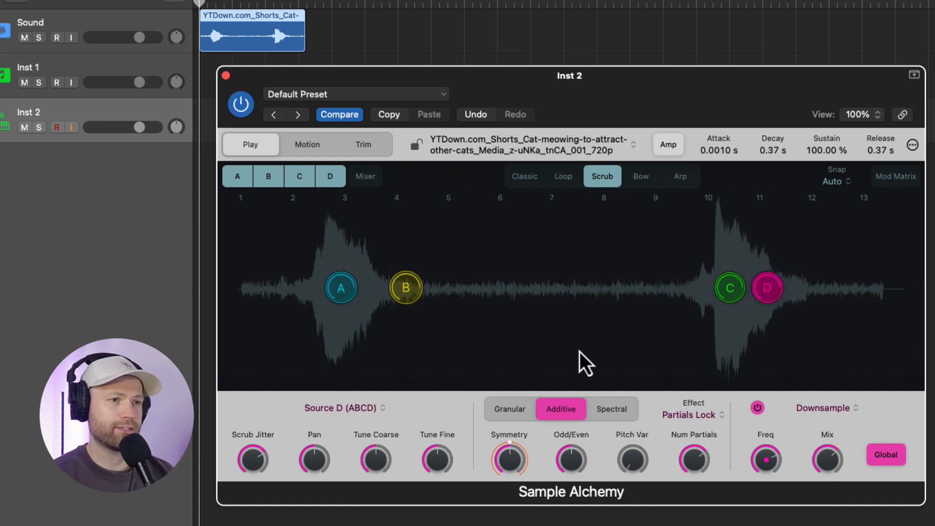
# Try the Arp play mode with a changed arp rate
pyautogui.click(694, 181)
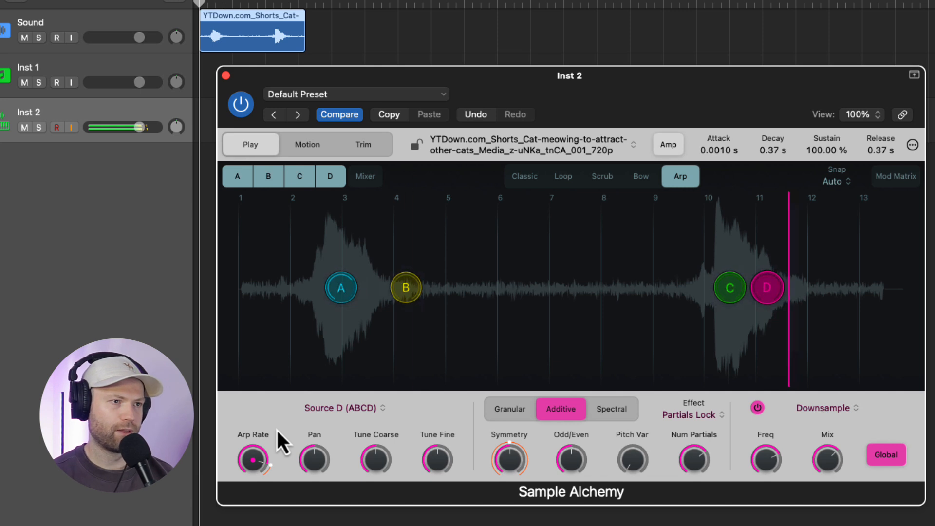
pyautogui.moveTo(258, 447); pyautogui.dragTo(260, 520)
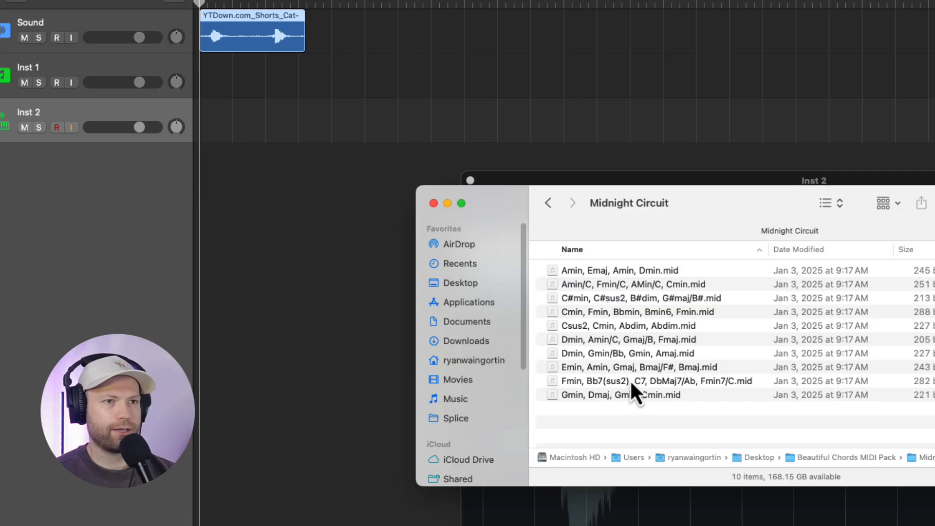
# Place the MIDI file "Fmin, Bb7(sus2), C7, DbMaj7/Ab, Fmin7/C.mid" from the Midnight Circuit folder on the Inst 2 track and reveal the track's regions
pyautogui.moveTo(630, 376); pyautogui.dragTo(473, 303)
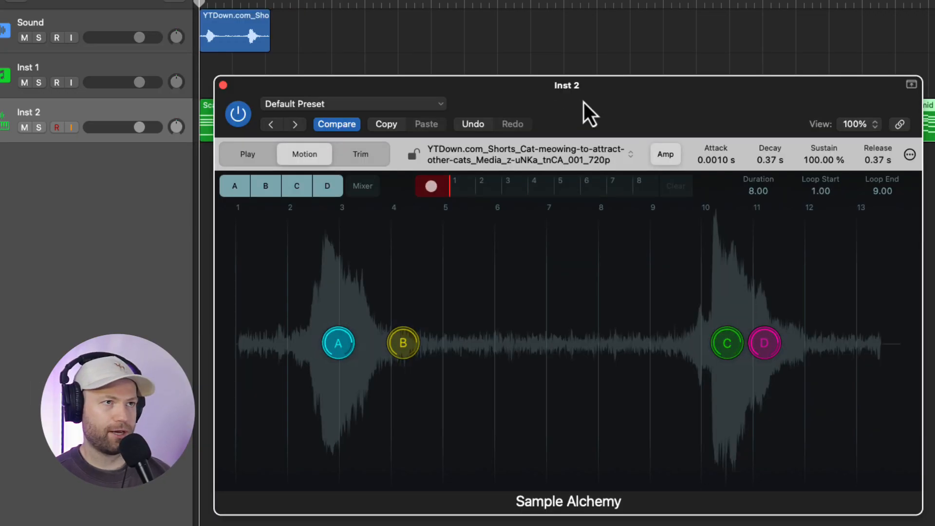
pyautogui.moveTo(584, 102); pyautogui.dragTo(708, 181)
pyautogui.click(270, 120)
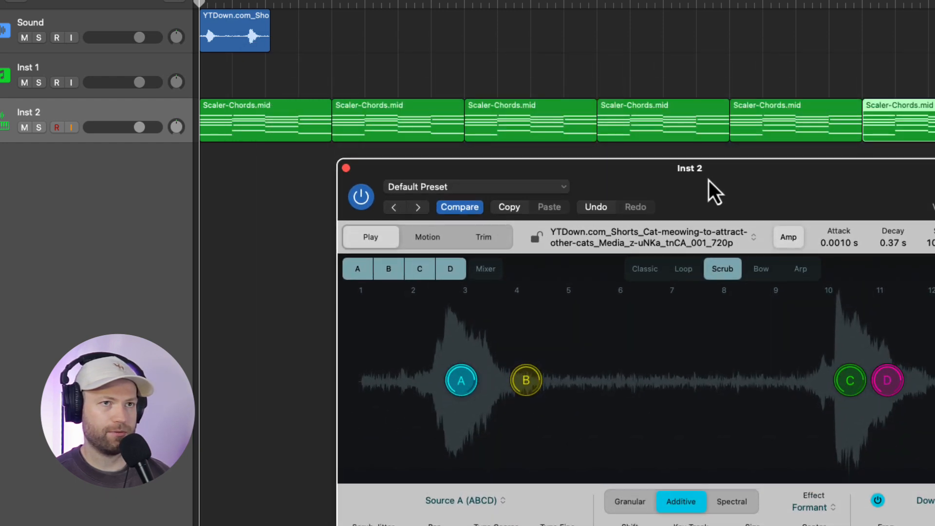
# Play the chords from the start, switching all sources to Spectral synthesis, and lower the Inst 2 track's volume
pyautogui.click(191, 7)
pyautogui.press('space')
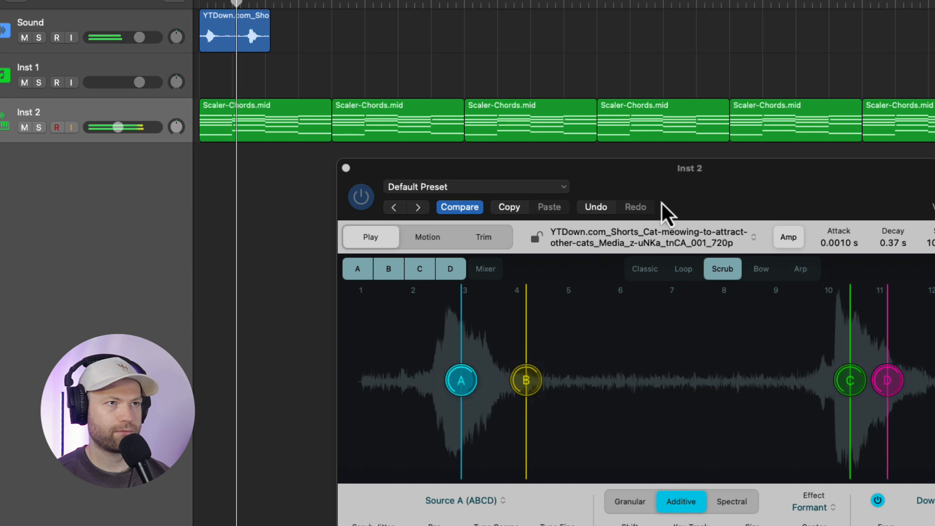
pyautogui.moveTo(663, 208); pyautogui.dragTo(651, 180)
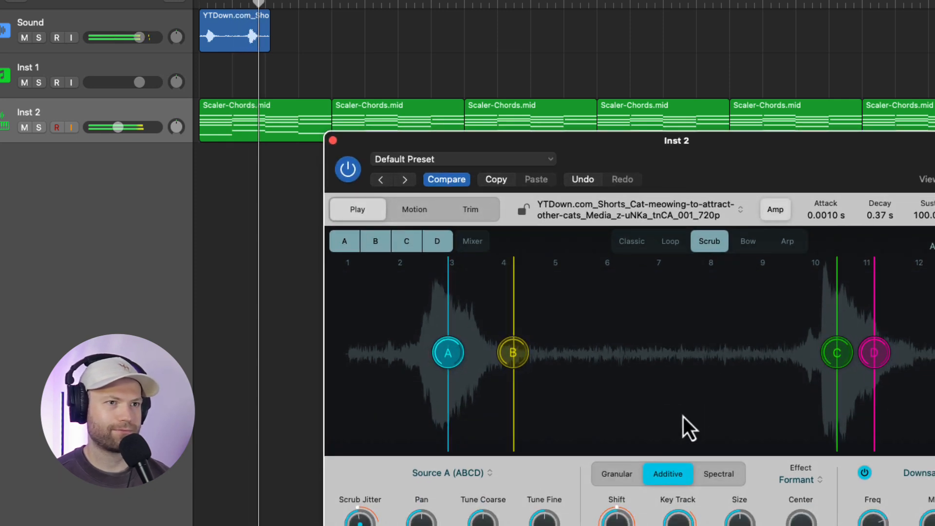
pyautogui.click(736, 481)
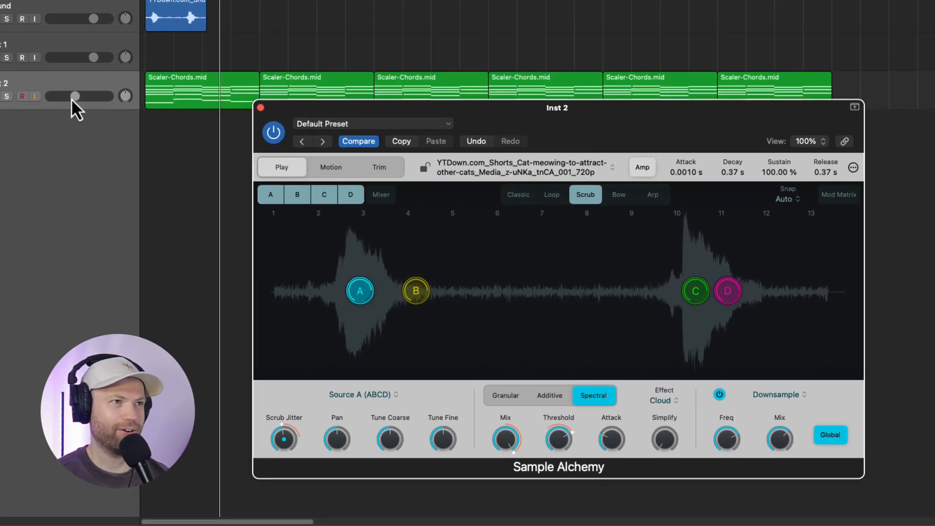
pyautogui.moveTo(73, 97); pyautogui.dragTo(48, 98)
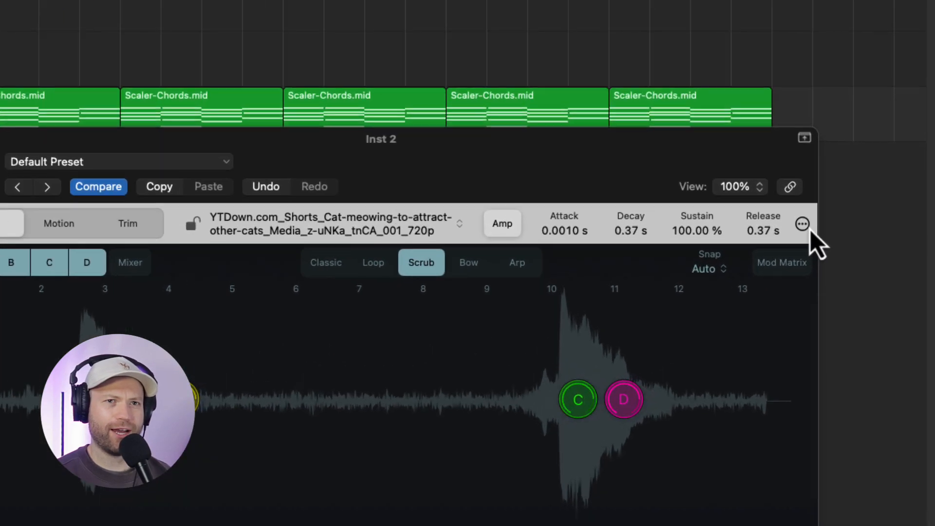
# Open the instrument's Global settings to examine the available options
pyautogui.click(853, 167)
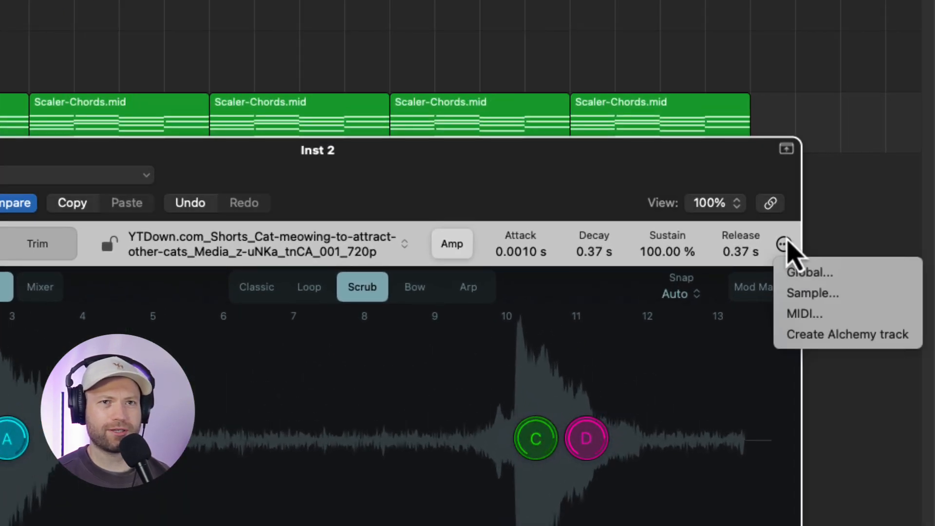
pyautogui.click(809, 272)
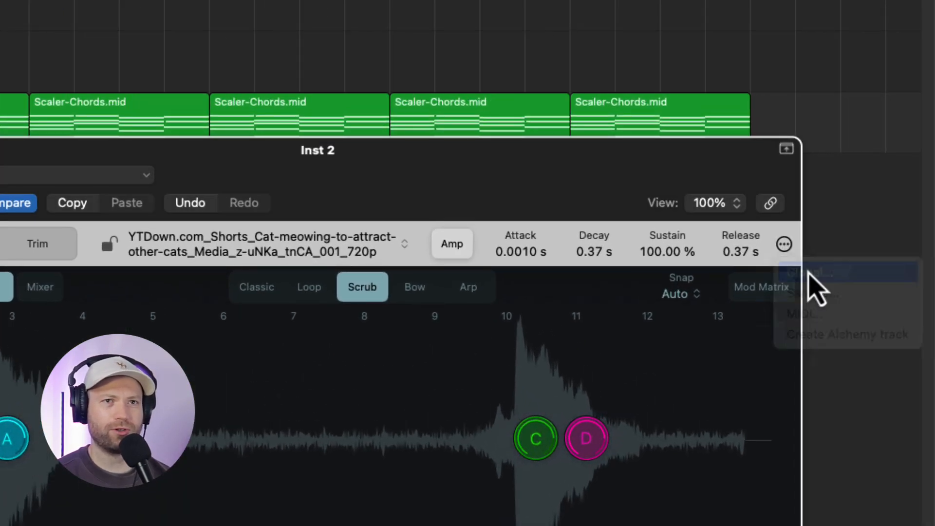
pyautogui.moveTo(837, 16); pyautogui.dragTo(844, 59)
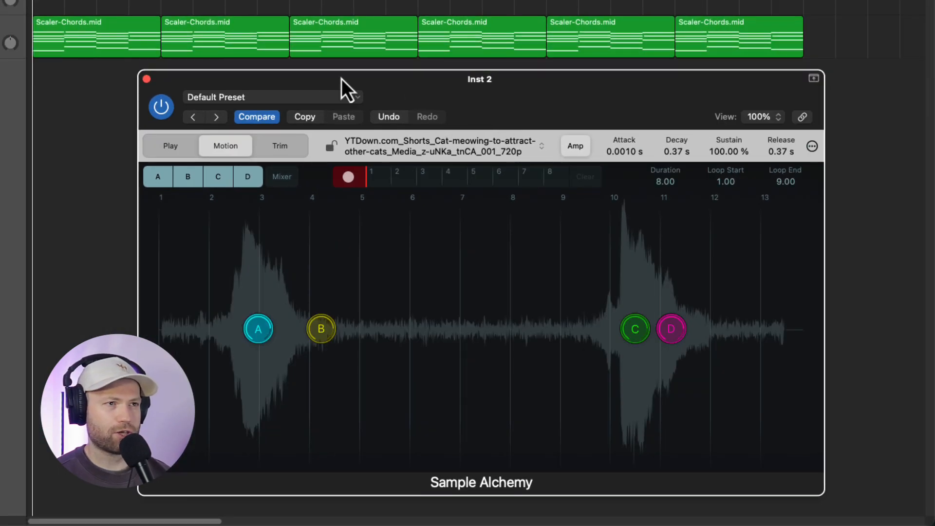
# While the chords play, set the Downsample frequency to about 7025 Hz and replace the Downsample effect with the LP 12dB Sharp filter
pyautogui.click(176, 148)
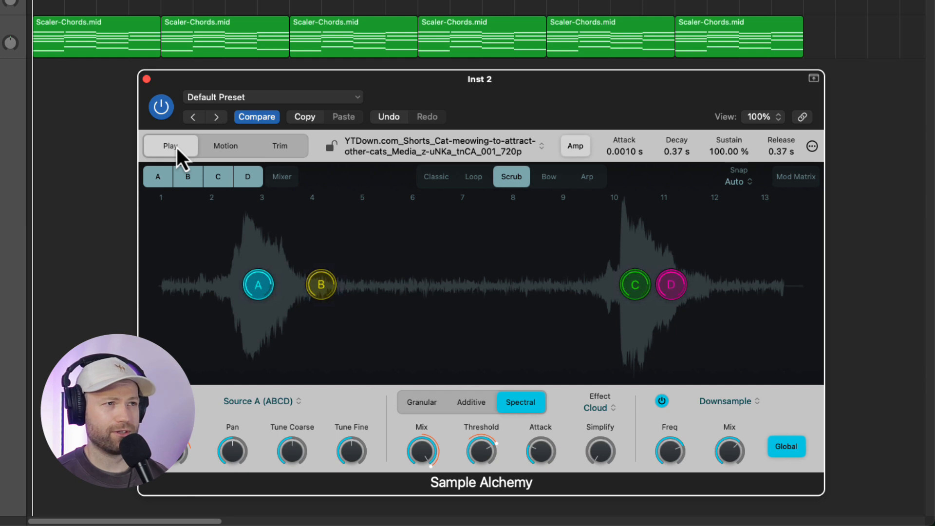
pyautogui.press('space')
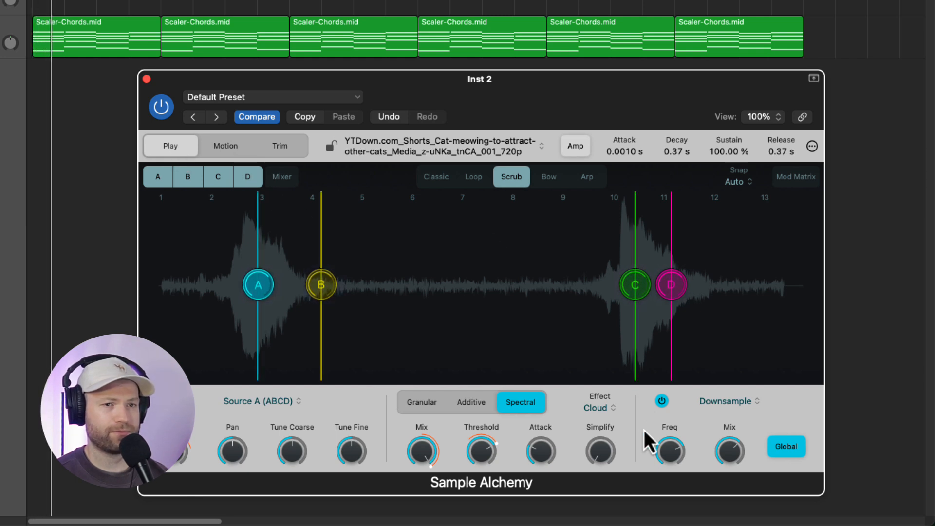
pyautogui.moveTo(680, 448); pyautogui.dragTo(677, 423)
pyautogui.click(726, 401)
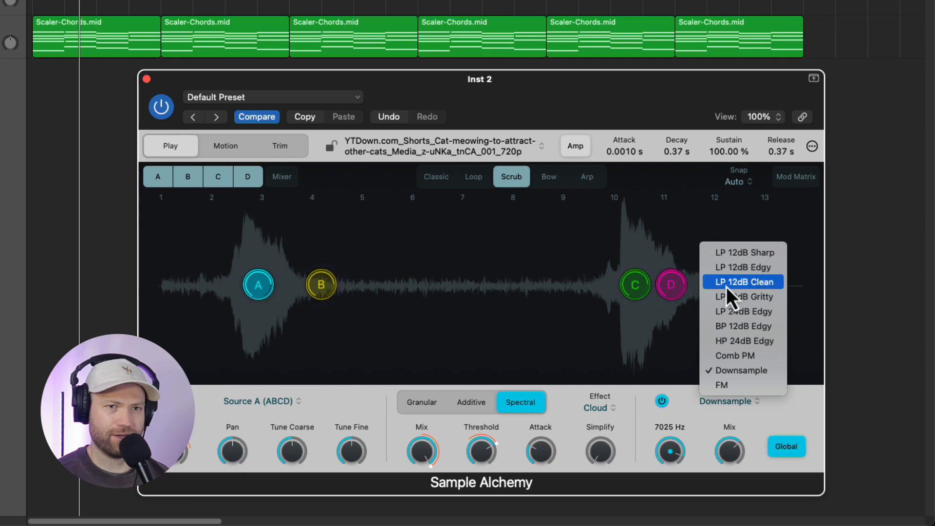
pyautogui.click(746, 257)
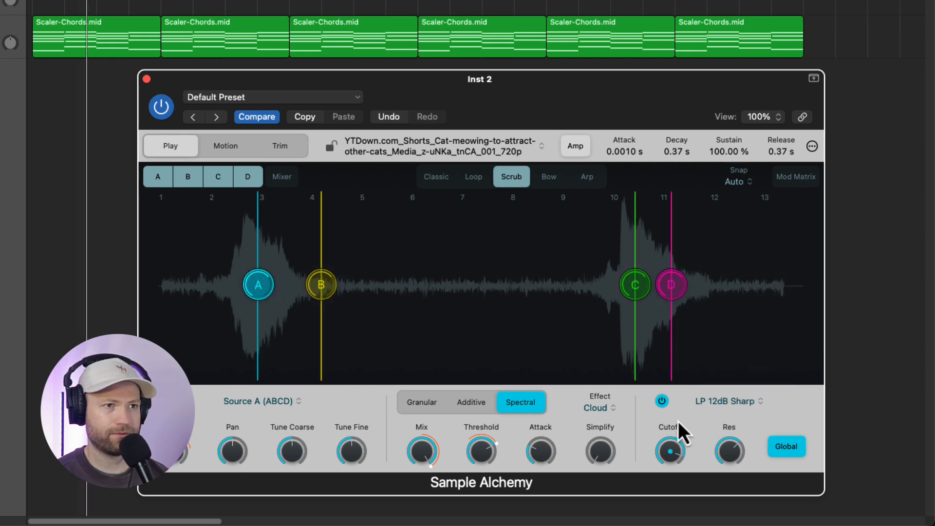
# Set the Spectral Cloud mix to about 58.79 % for all sources, and switch them to Additive synthesis
pyautogui.moveTo(421, 453)
pyautogui.mouseDown()
pyautogui.moveTo(421, 480)
pyautogui.moveTo(421, 465)
pyautogui.mouseUp()
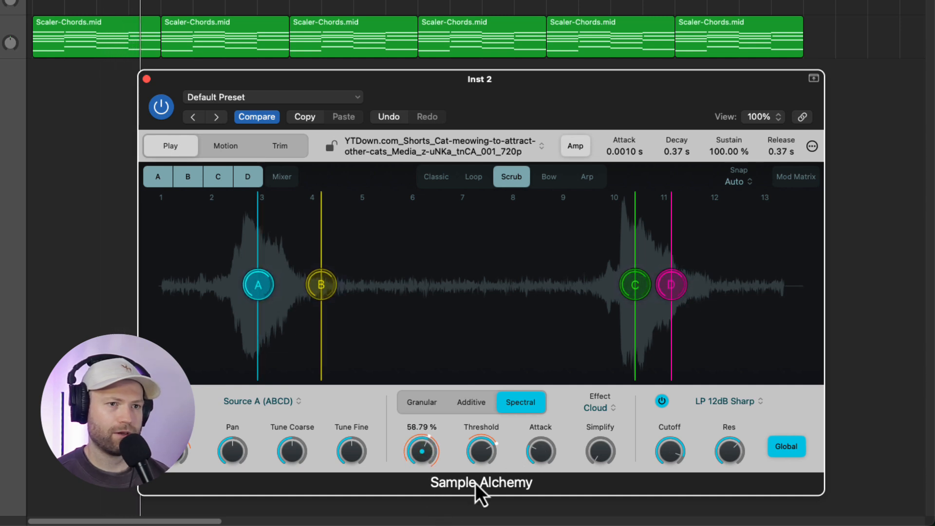
pyautogui.click(473, 407)
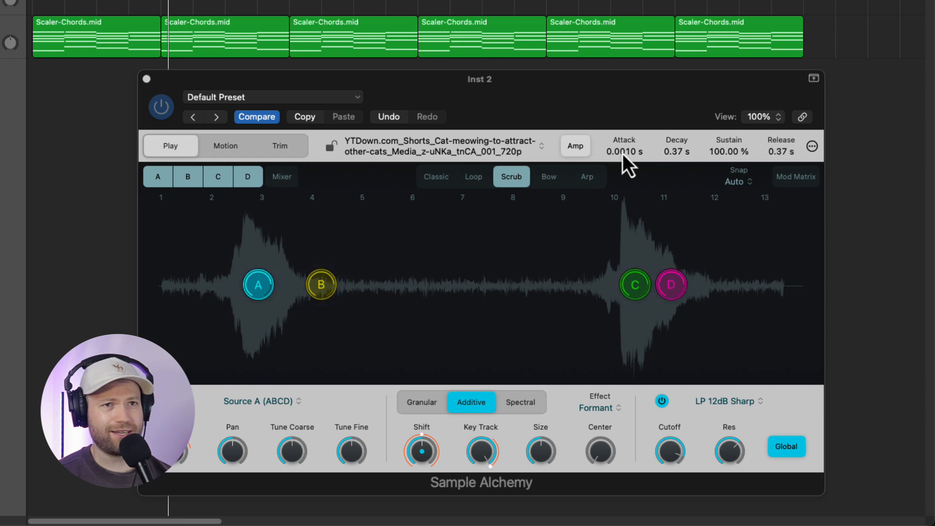
pyautogui.moveTo(624, 157); pyautogui.dragTo(626, 155)
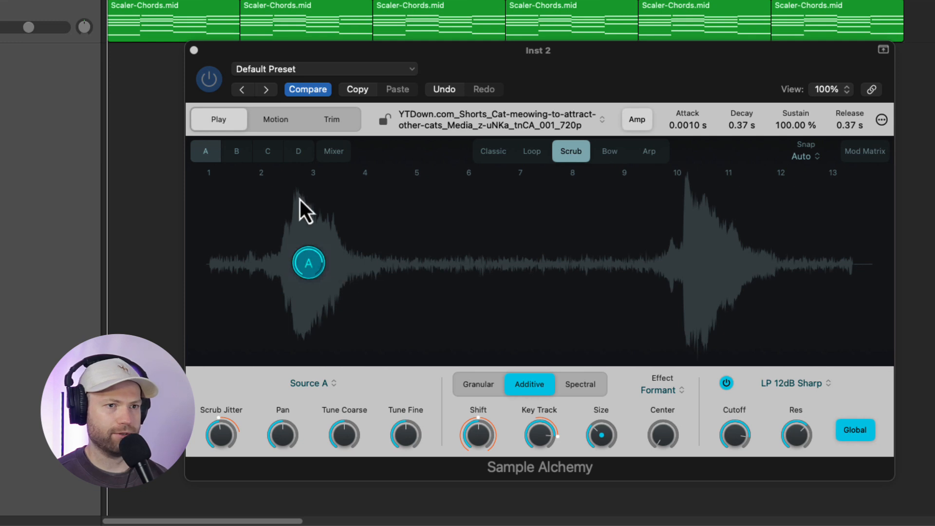
# Try Spectral synthesis on source A and return it to Additive
pyautogui.click(584, 382)
pyautogui.click(582, 384)
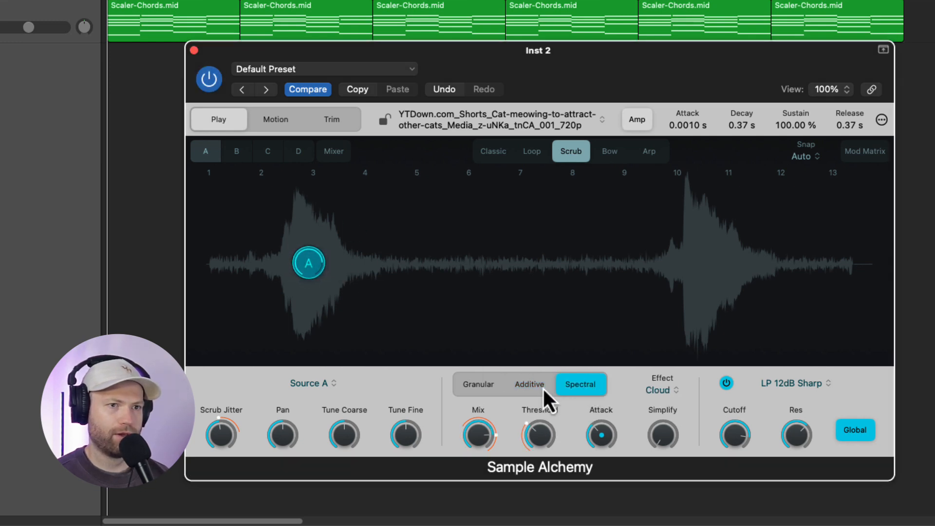
pyautogui.click(543, 386)
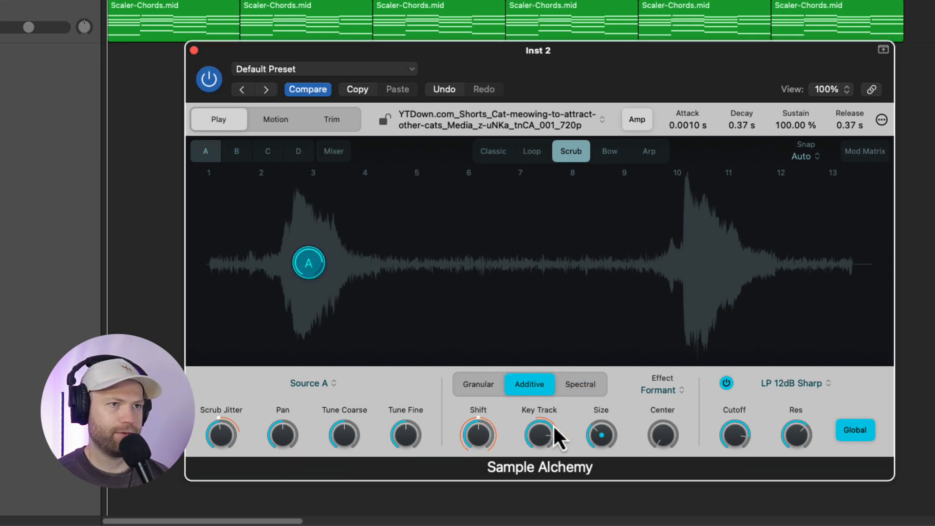
# Record a motion path for handle A around the first meow, play it with the chords, and clear the recording
pyautogui.click(276, 119)
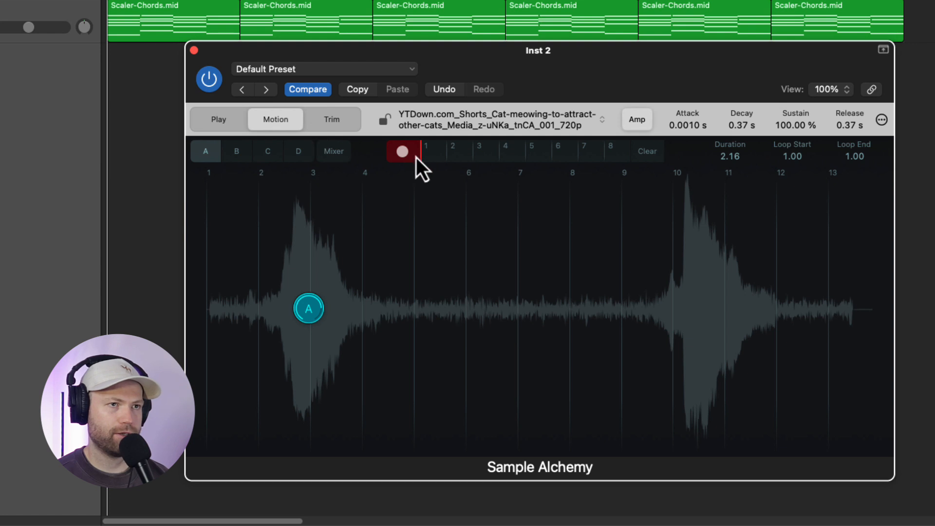
pyautogui.click(400, 157)
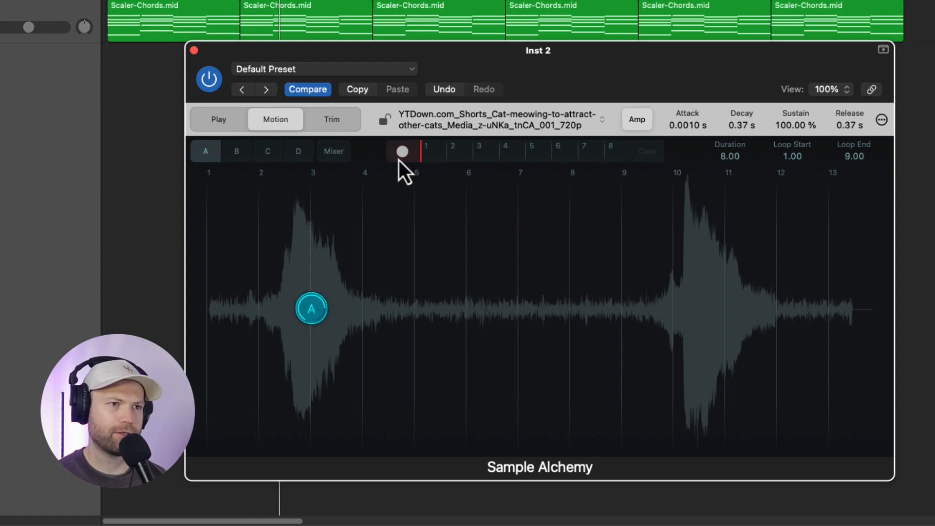
pyautogui.click(399, 160)
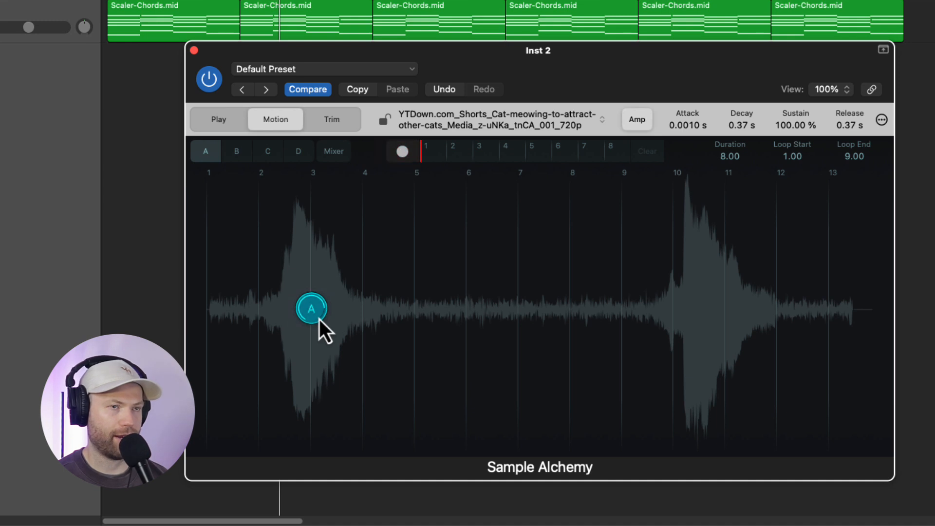
pyautogui.moveTo(320, 319)
pyautogui.mouseDown()
pyautogui.moveTo(321, 364)
pyautogui.moveTo(307, 365)
pyautogui.moveTo(326, 366)
pyautogui.moveTo(314, 368)
pyautogui.moveTo(311, 326)
pyautogui.moveTo(297, 329)
pyautogui.moveTo(327, 345)
pyautogui.mouseUp()
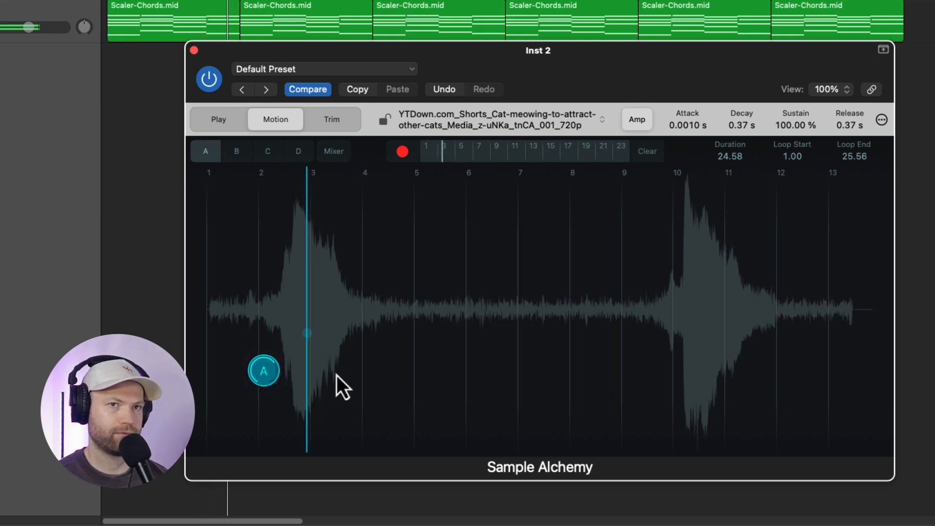
pyautogui.press('space')
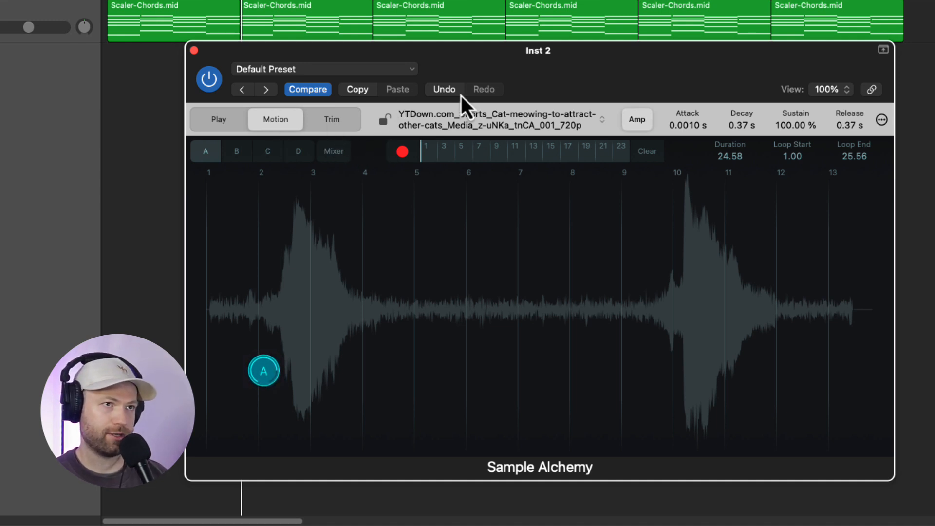
pyautogui.click(656, 156)
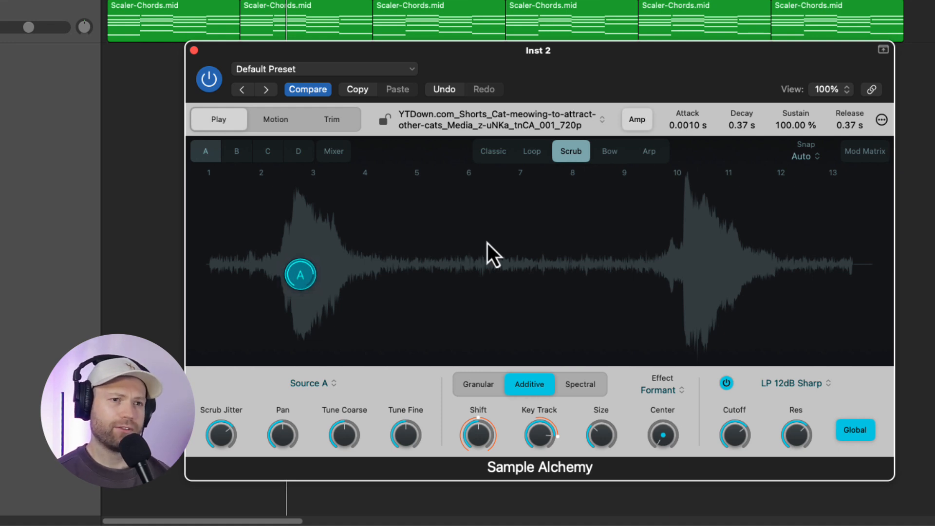
# Switch source A to Spectral synthesis with the Cloud effect, and set the amp attack to about 0.0197 s
pyautogui.click(581, 385)
pyautogui.click(660, 391)
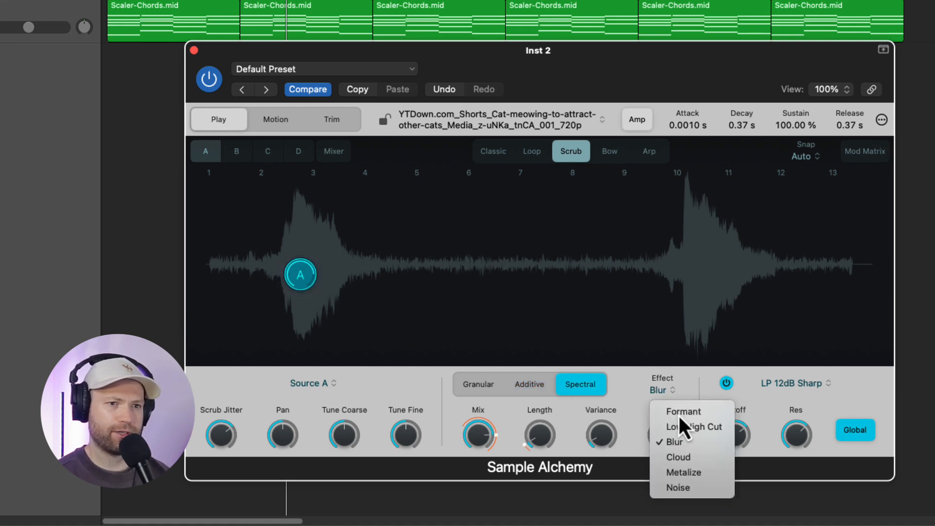
pyautogui.click(709, 460)
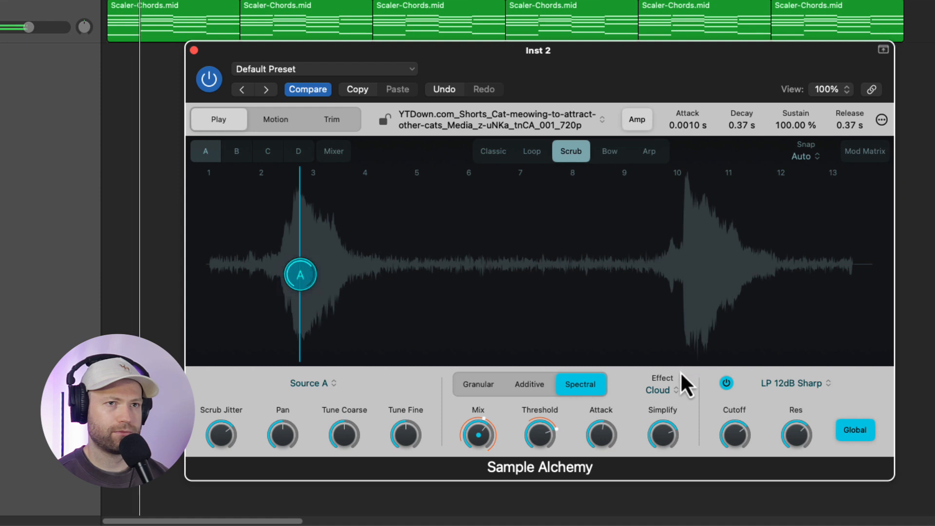
pyautogui.moveTo(694, 130); pyautogui.dragTo(697, 98)
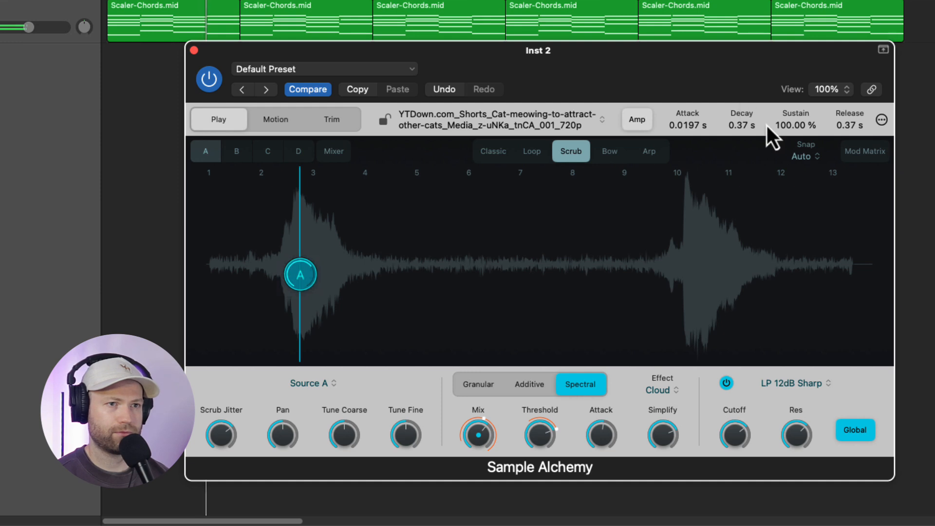
# Review the Global settings for glide, play mode, bend and output limiter, and close them
pyautogui.click(882, 120)
pyautogui.click(909, 142)
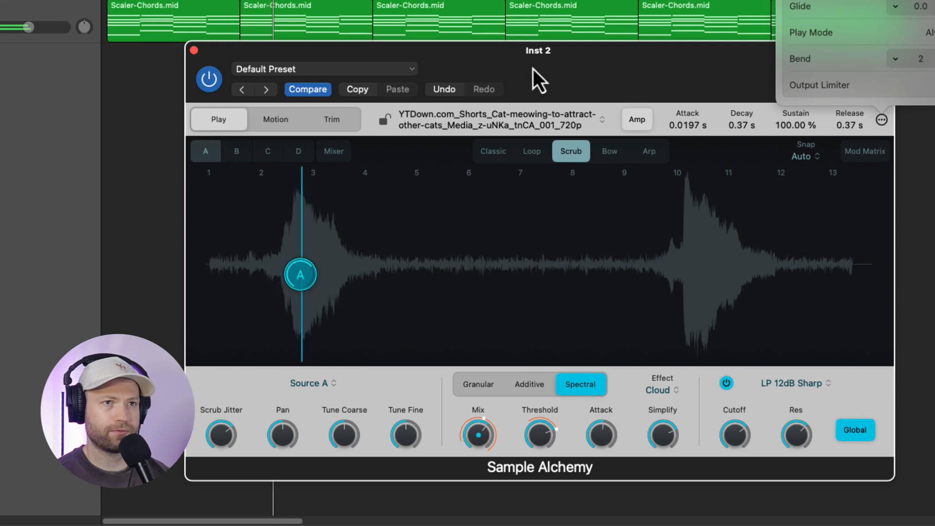
pyautogui.click(608, 80)
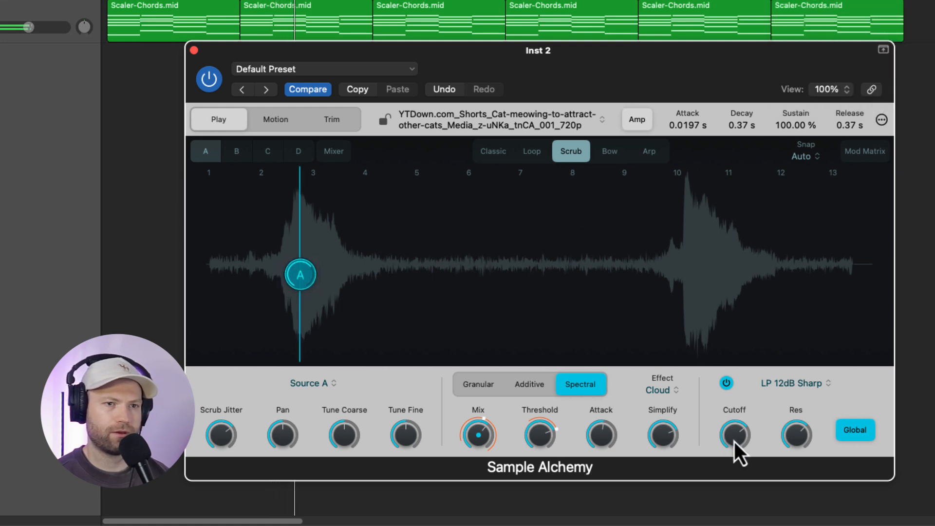
# Set the LP 12dB Sharp filter's cutoff to about 1388 Hz and source A's Cloud mix to about 78.50 %
pyautogui.moveTo(735, 442); pyautogui.dragTo(733, 451)
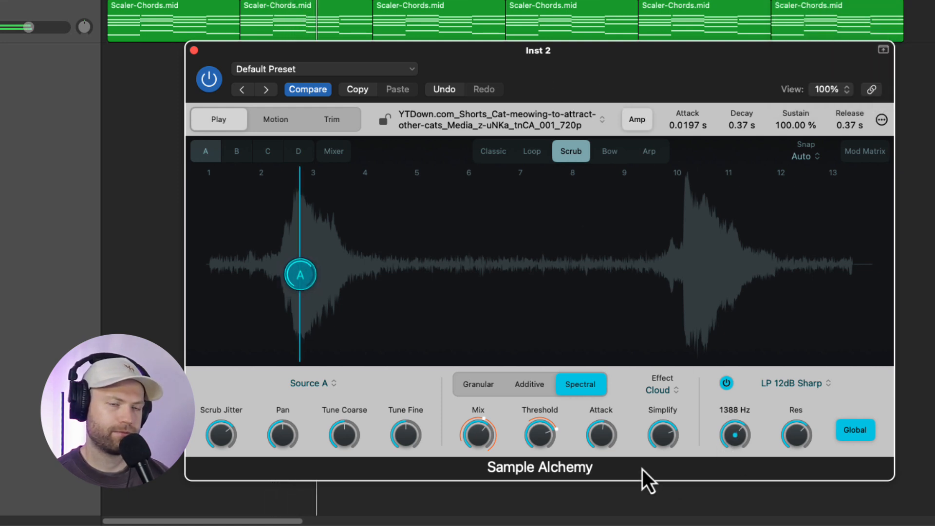
pyautogui.moveTo(609, 430); pyautogui.dragTo(609, 430)
pyautogui.moveTo(481, 443); pyautogui.dragTo(481, 410)
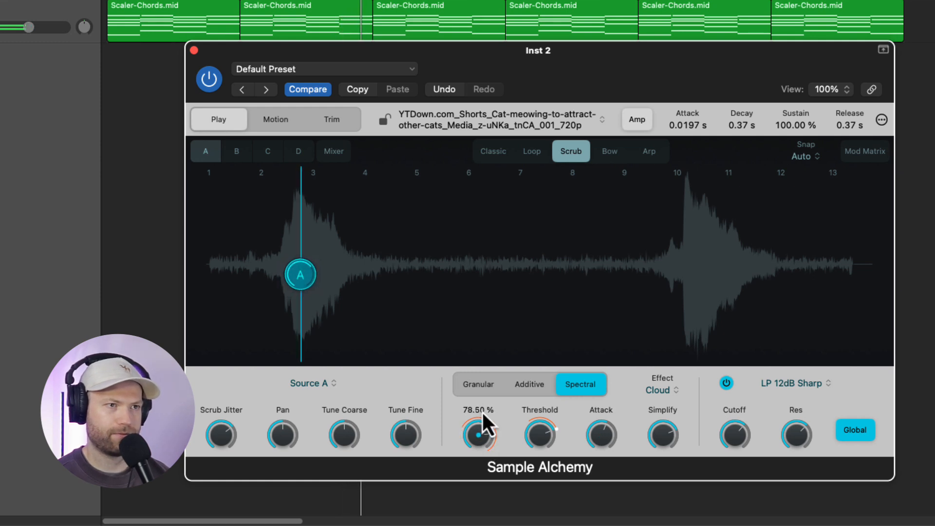
# Close Sample Alchemy and insert a stereo ValhallaSupermassive effect on the Inst 2 track
pyautogui.click(194, 50)
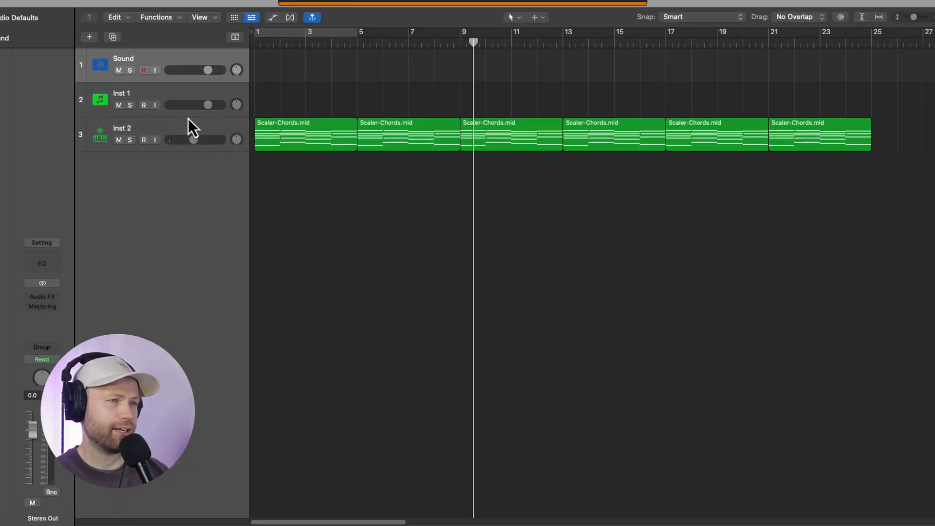
pyautogui.click(228, 151)
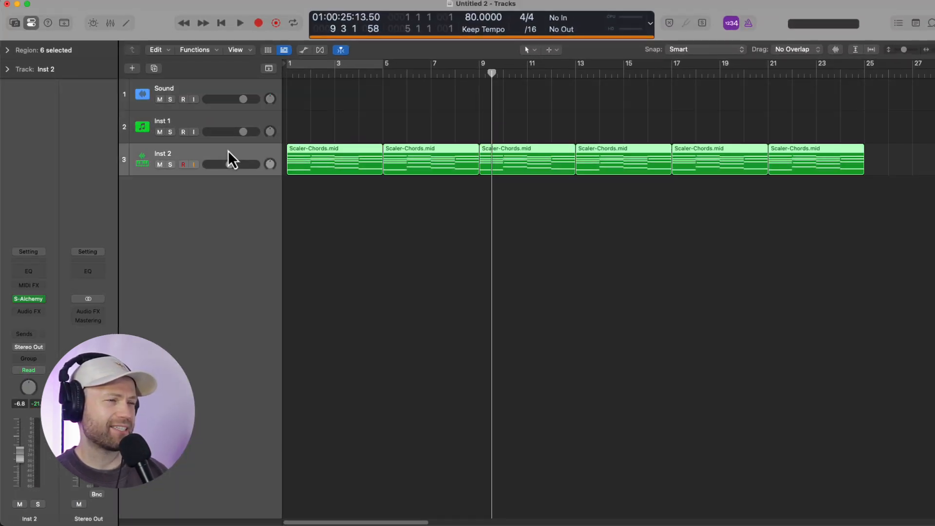
pyautogui.click(35, 313)
pyautogui.moveTo(108, 520)
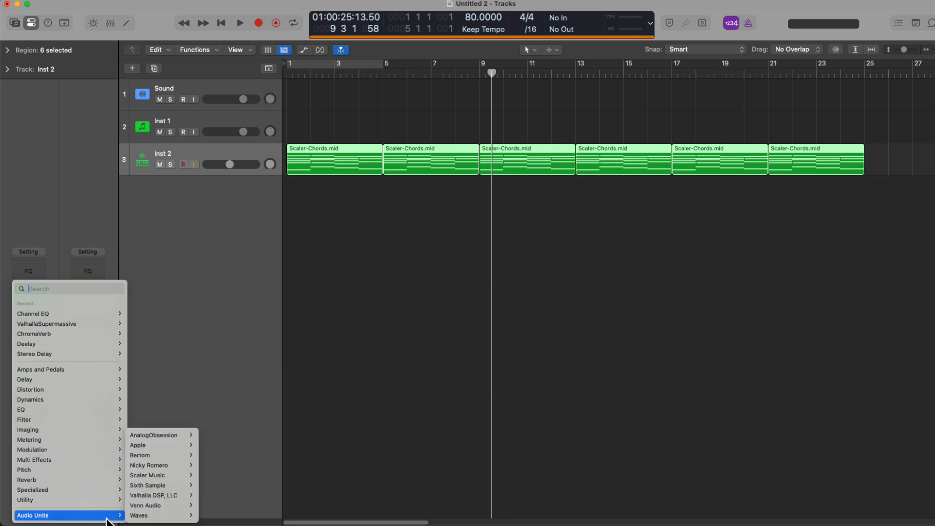
pyautogui.moveTo(175, 496)
pyautogui.moveTo(264, 496)
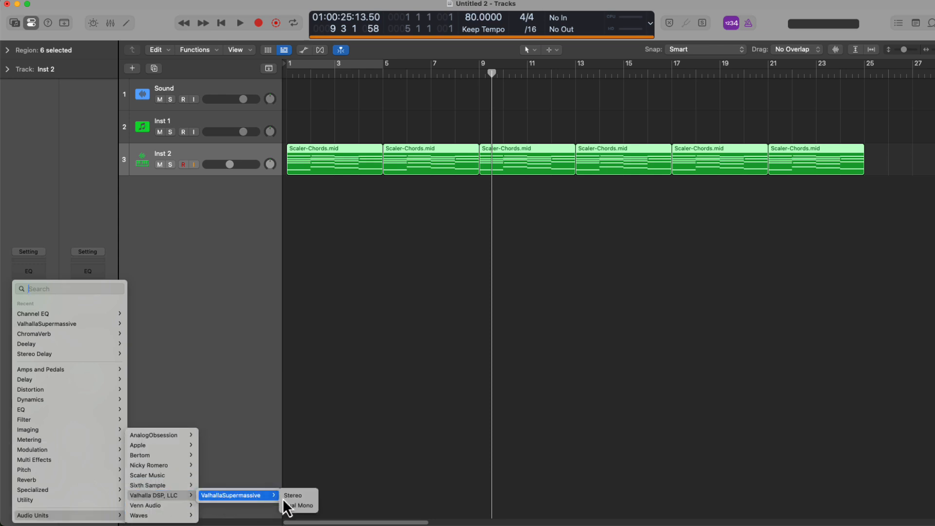
pyautogui.click(293, 496)
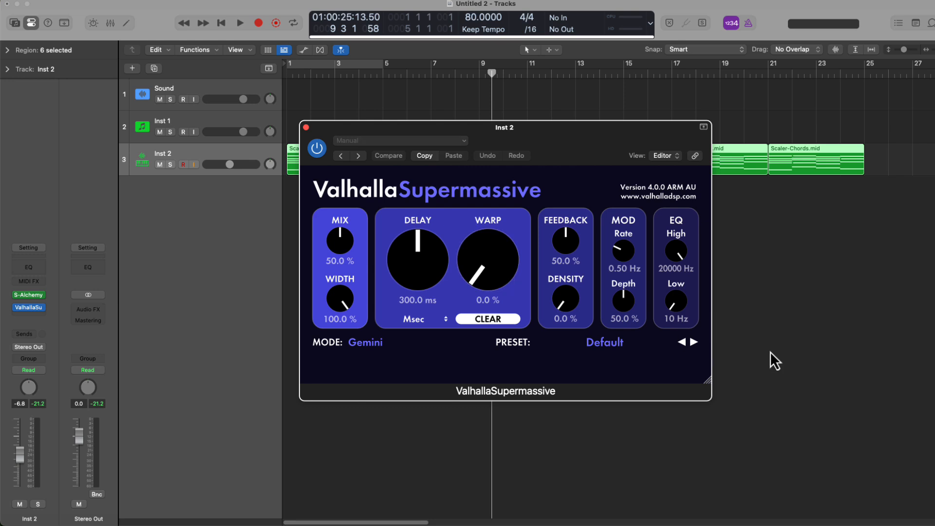
# Load the Z-Massive reverb preset We Are Stardust, close the effect, and play the chords from the start
pyautogui.click(620, 340)
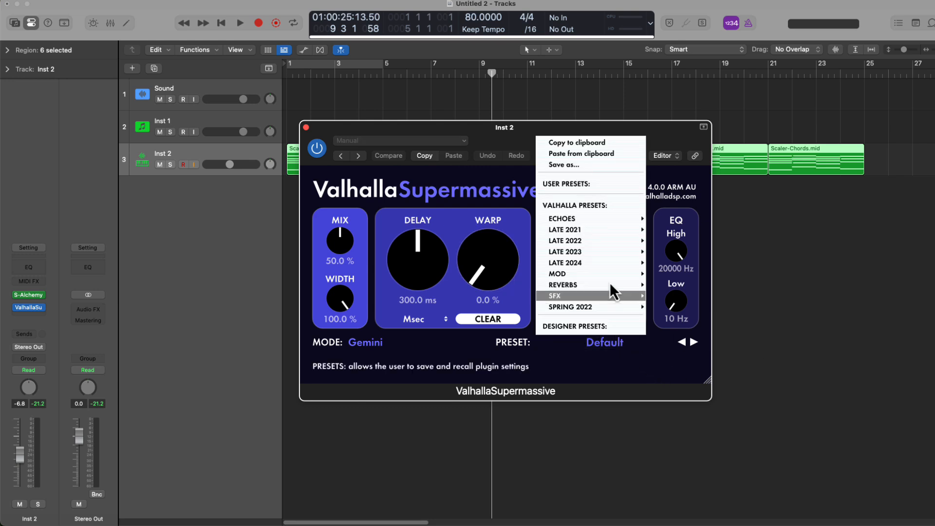
pyautogui.moveTo(611, 288)
pyautogui.moveTo(656, 285)
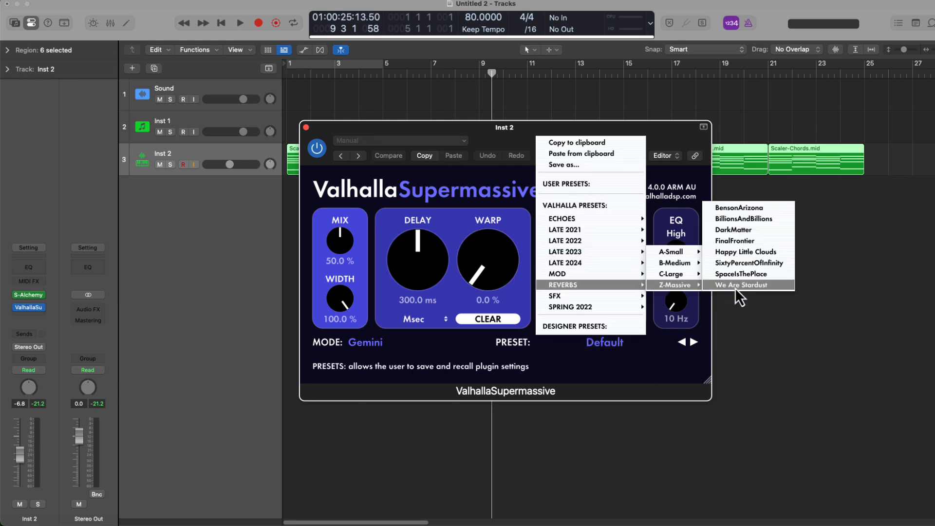
pyautogui.click(758, 286)
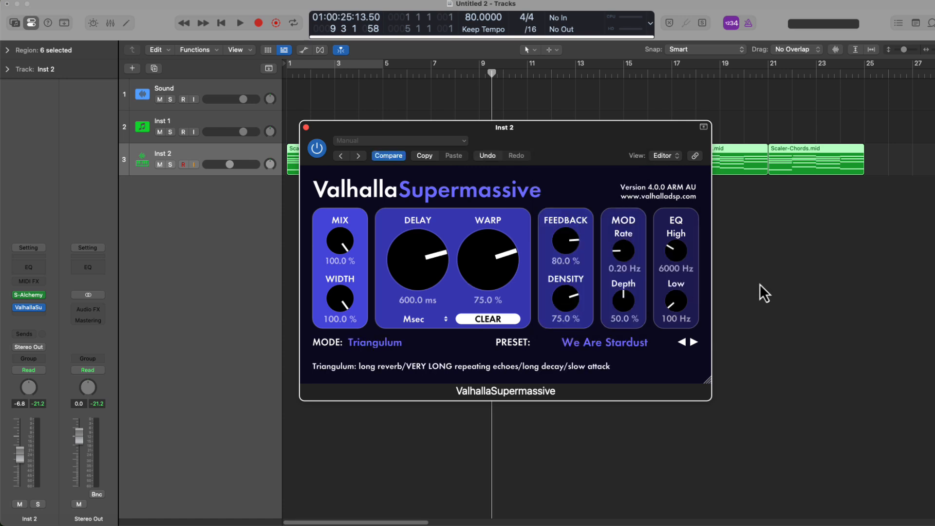
pyautogui.click(306, 127)
pyautogui.press('Return')
pyautogui.press('space')
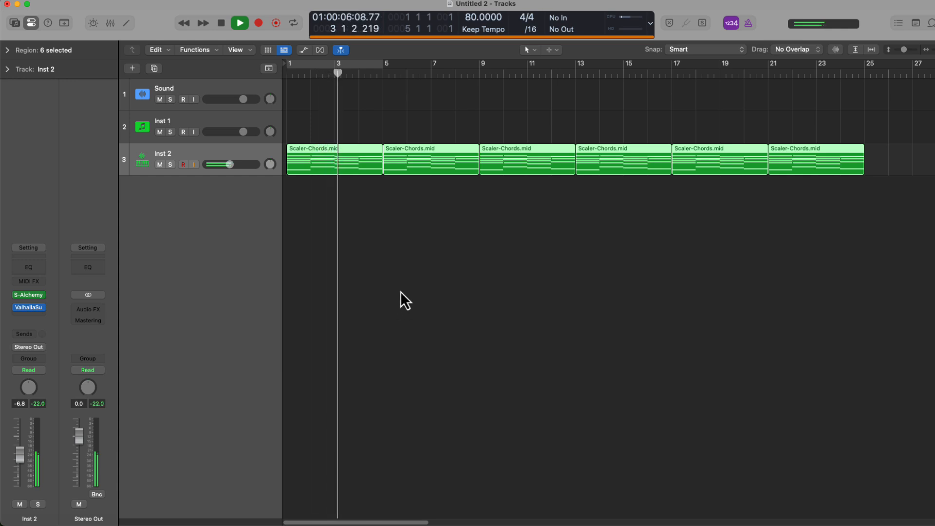
# Reopen ValhallaSupermassive, set its mix to 45.0 % while the chords play, and stop playback
pyautogui.click(42, 307)
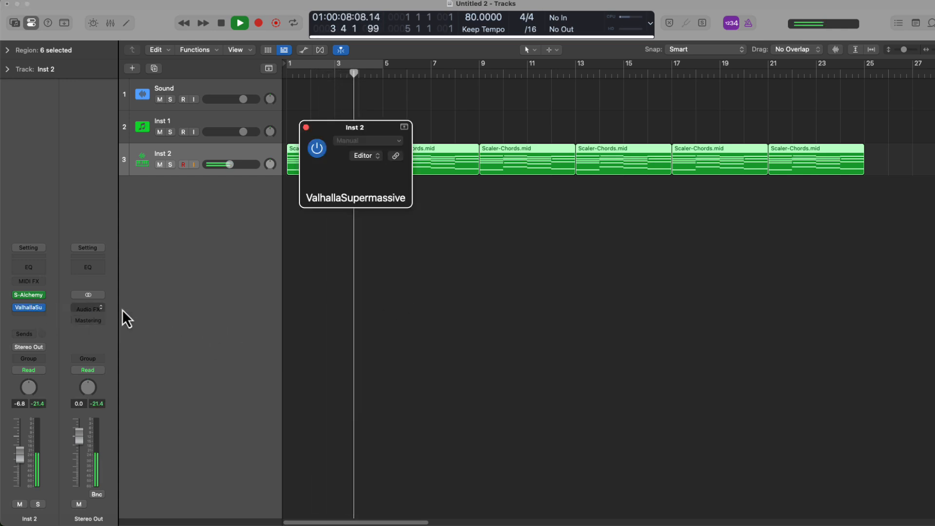
pyautogui.moveTo(339, 251); pyautogui.dragTo(346, 287)
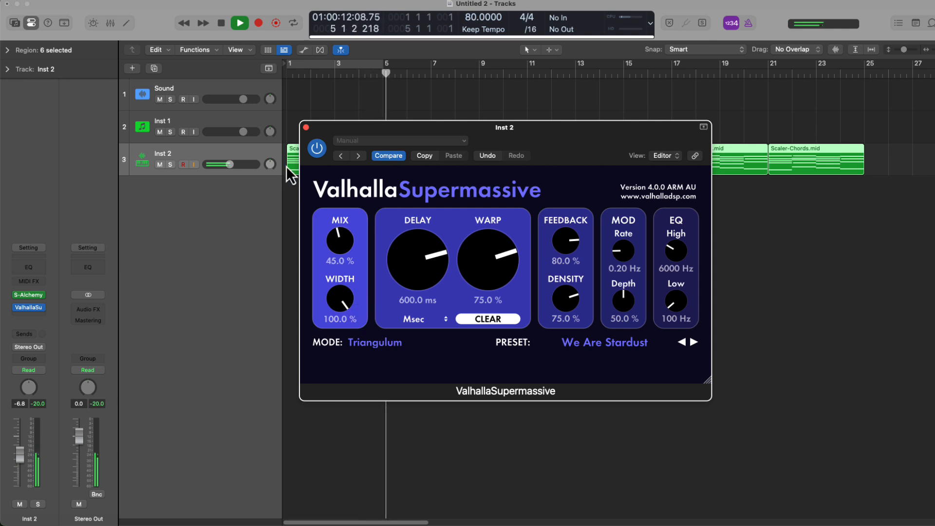
pyautogui.press('space')
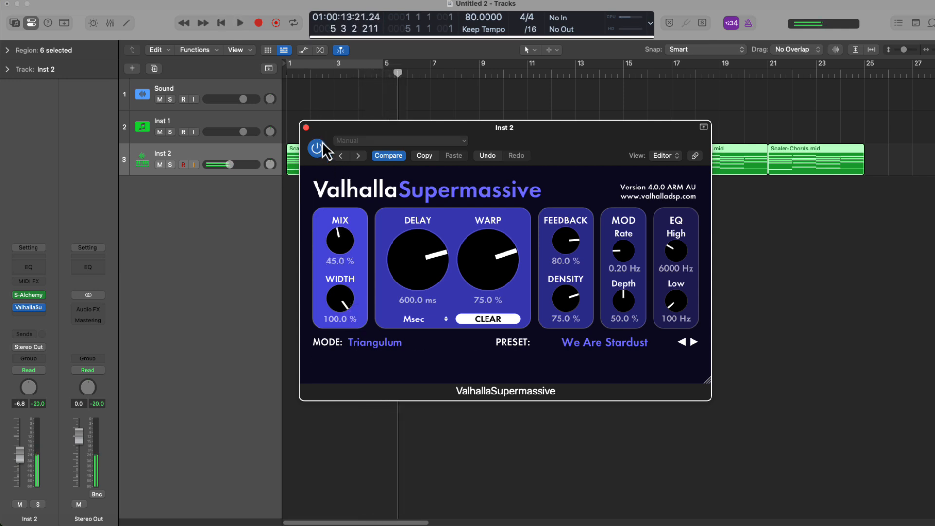
# Load the C-Large reverb preset HydraHarp in ValhallaSupermassive and play the chords from the start
pyautogui.click(610, 348)
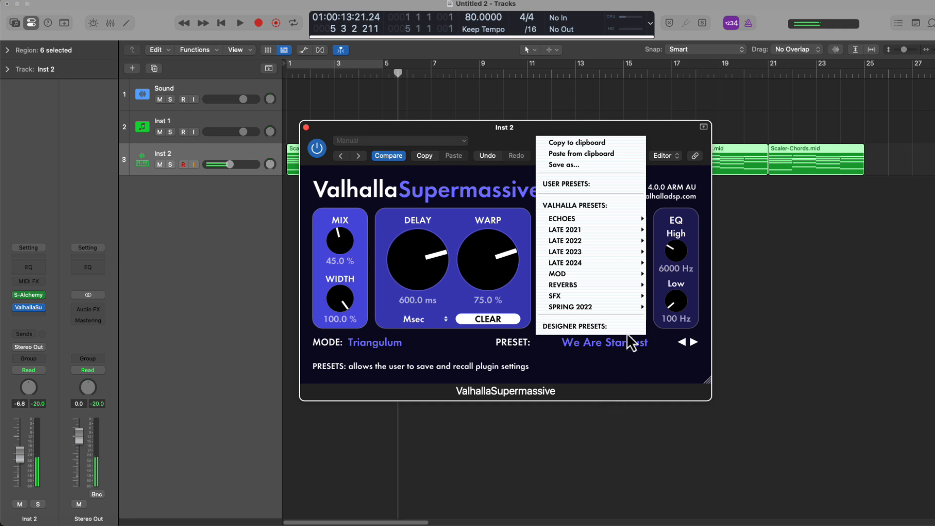
pyautogui.moveTo(621, 296)
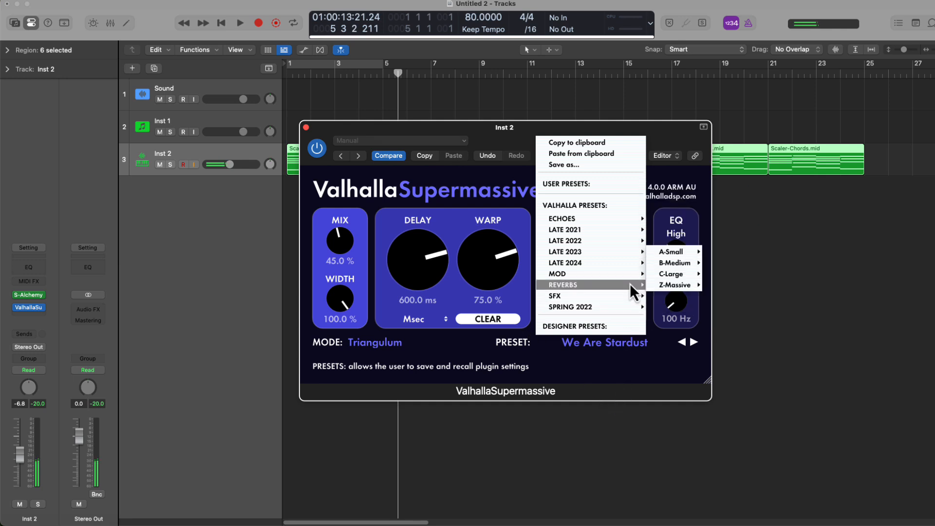
pyautogui.moveTo(670, 274)
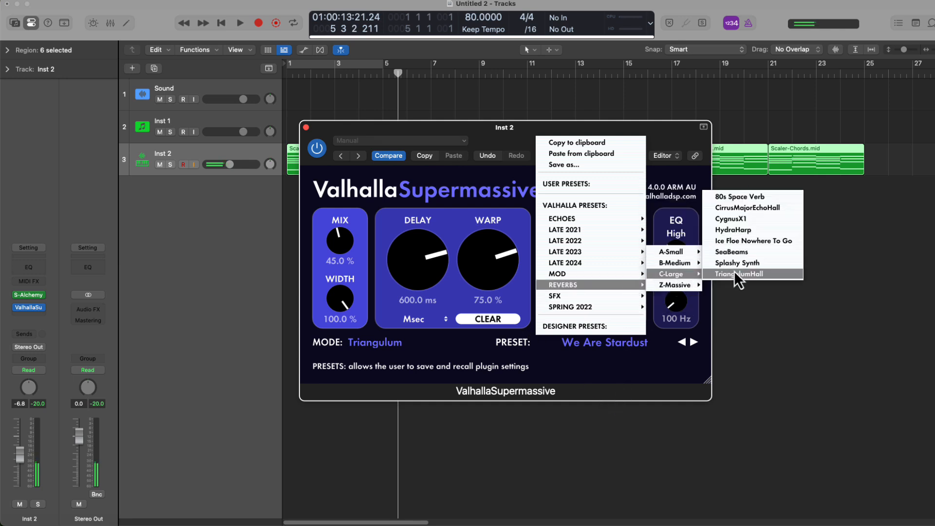
pyautogui.click(741, 229)
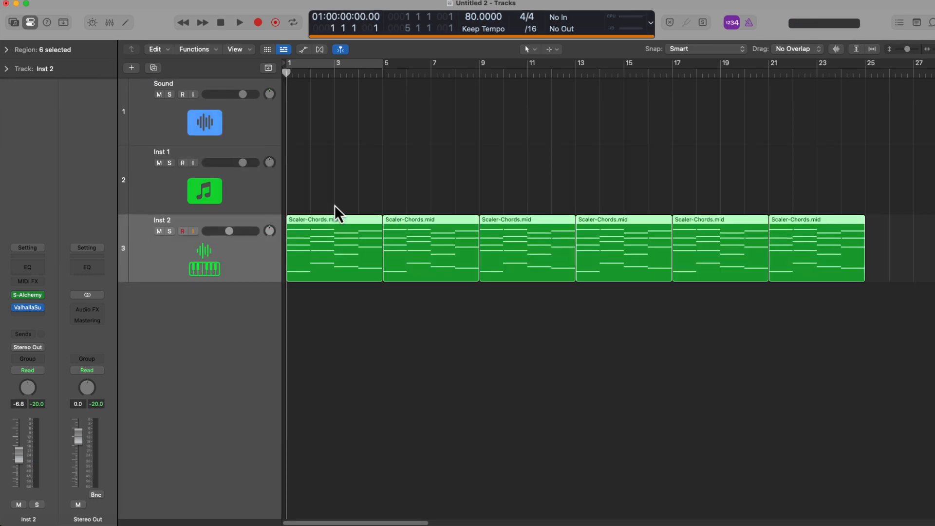
pyautogui.press('space')
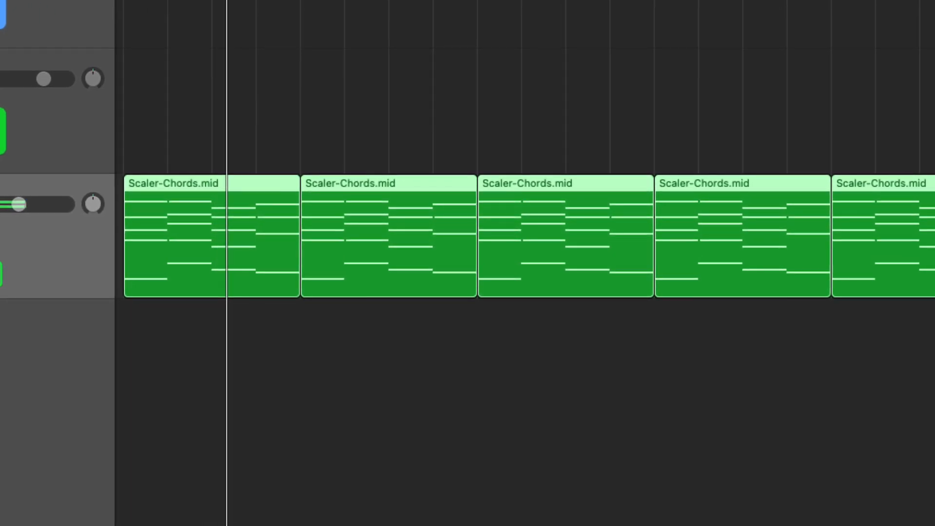
# Reopen Sample Alchemy, shift handle A slightly lower on the first meow during playback, and stop the chords
pyautogui.click(30, 290)
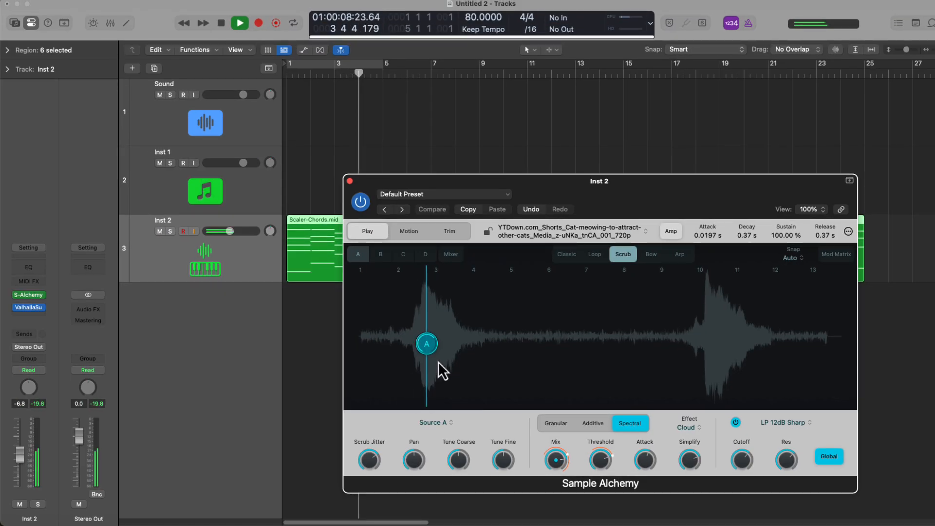
pyautogui.moveTo(442, 371)
pyautogui.mouseDown()
pyautogui.moveTo(443, 334)
pyautogui.moveTo(439, 375)
pyautogui.mouseUp()
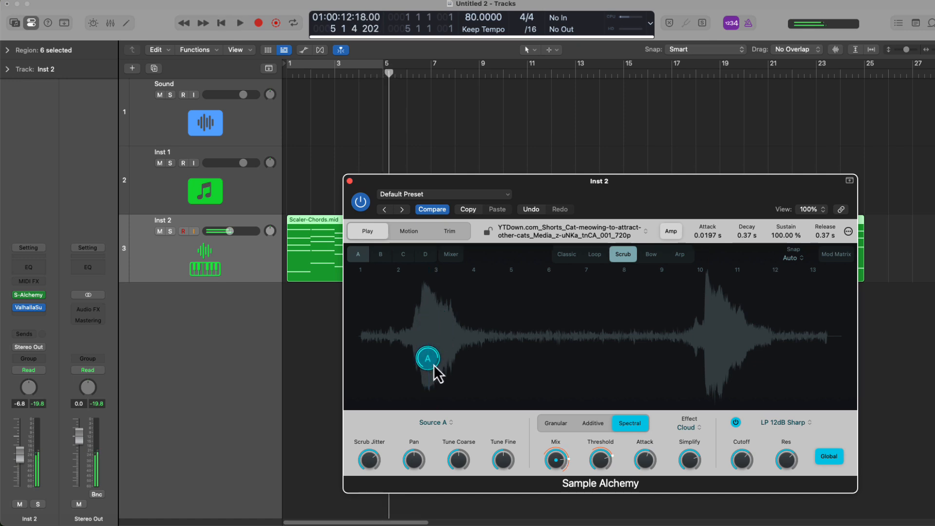
pyautogui.click(19, 310)
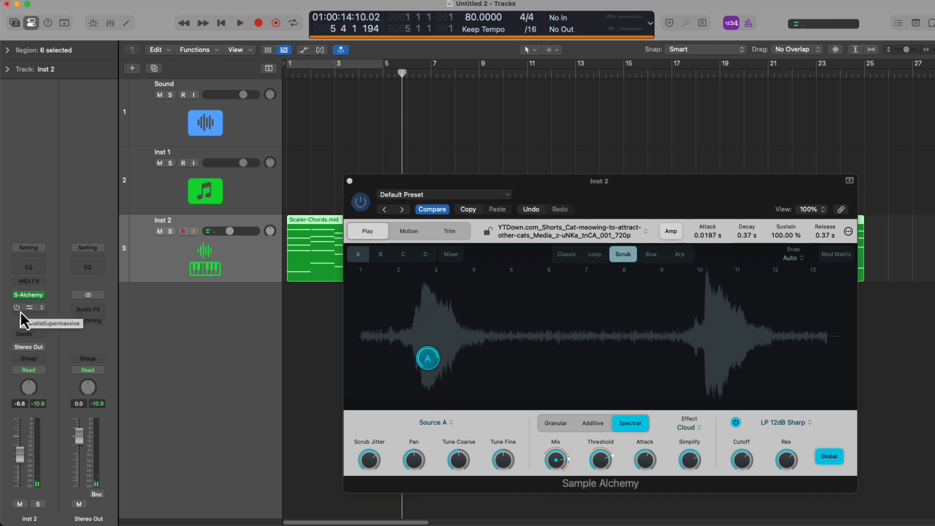
pyautogui.click(420, 261)
pyautogui.moveTo(654, 206); pyautogui.dragTo(628, 166)
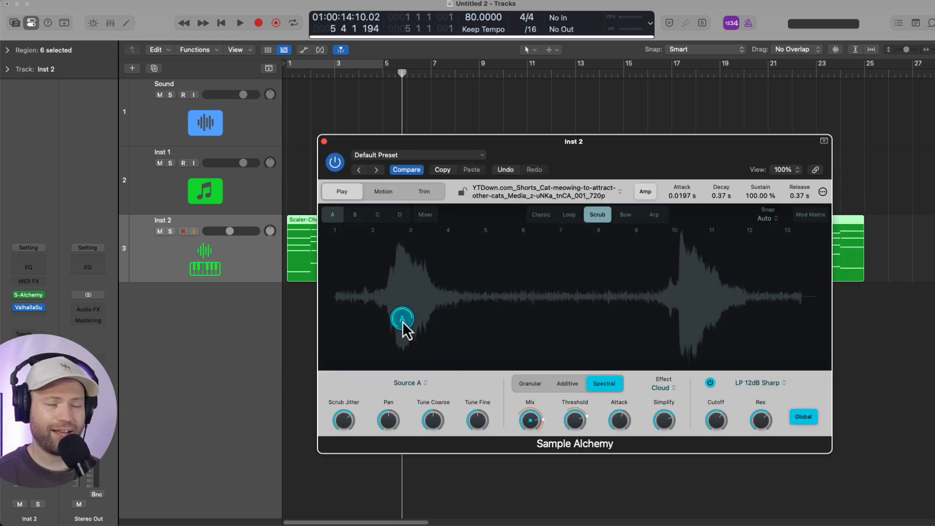
# Enable source D and place its handle near position 11 on the second meow's tail while the chords play
pyautogui.click(407, 218)
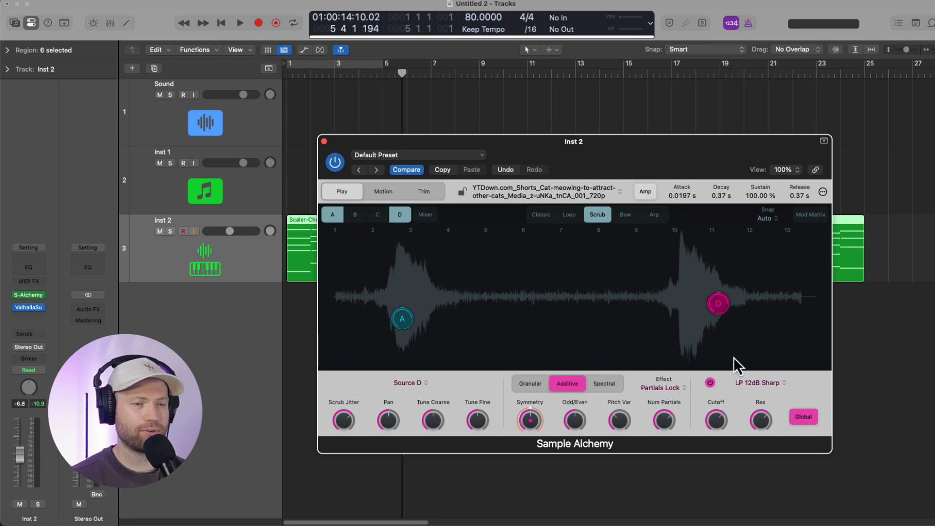
pyautogui.moveTo(602, 173); pyautogui.dragTo(647, 171)
pyautogui.press('space')
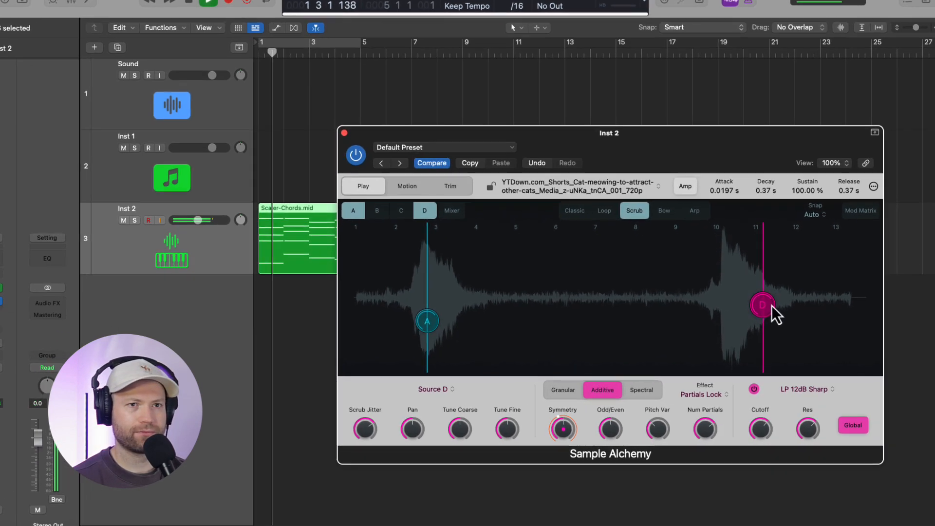
pyautogui.moveTo(772, 305)
pyautogui.mouseDown()
pyautogui.moveTo(754, 292)
pyautogui.moveTo(759, 298)
pyautogui.mouseUp()
pyautogui.moveTo(761, 264); pyautogui.dragTo(765, 279)
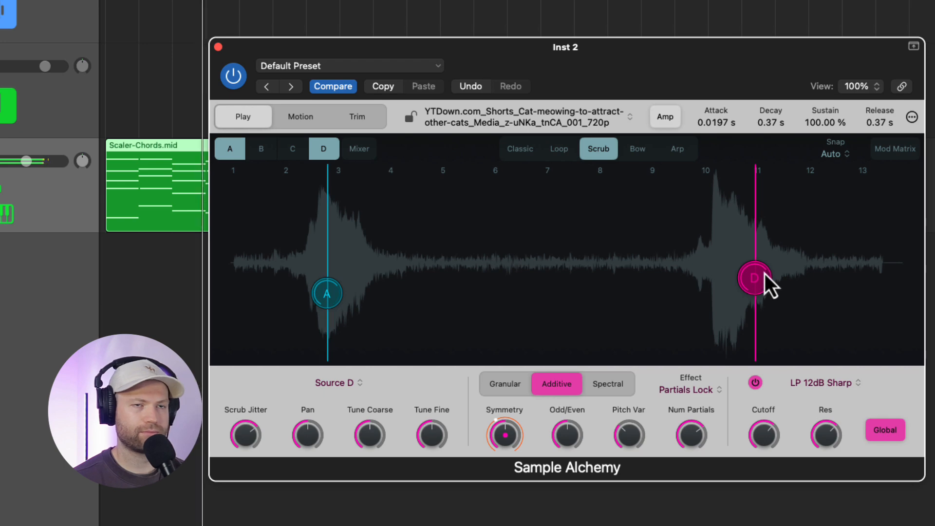
pyautogui.moveTo(707, 56); pyautogui.dragTo(820, 151)
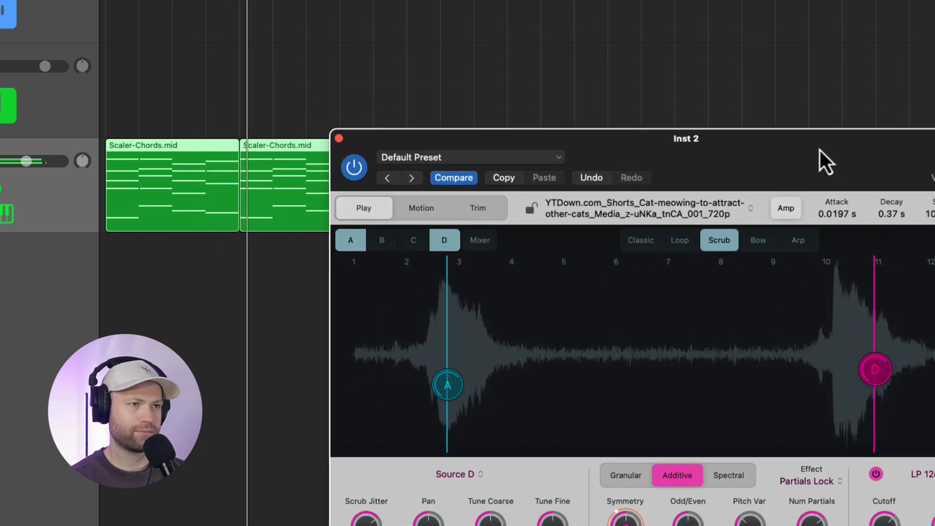
pyautogui.moveTo(854, 178); pyautogui.dragTo(792, 118)
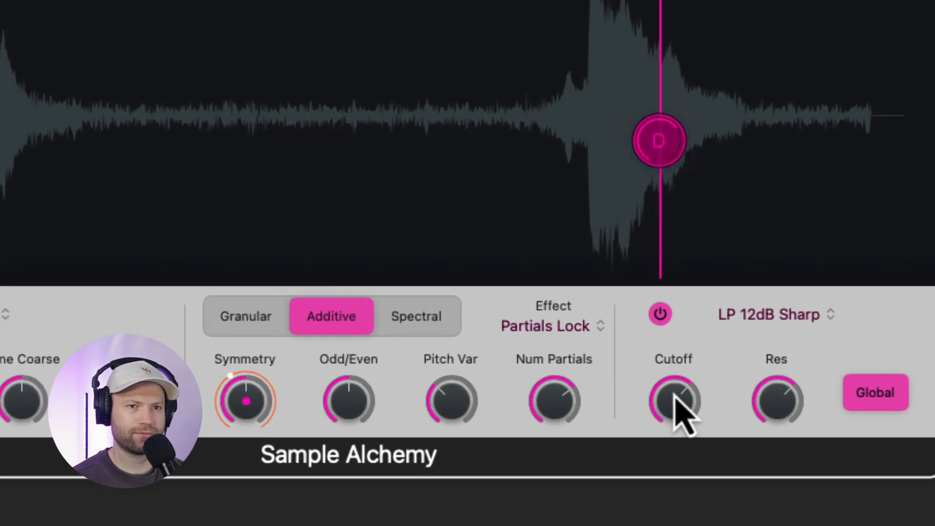
# Set source D's LP 12dB Sharp cutoff to about 1845 Hz, lower its resonance, and close Sample Alchemy
pyautogui.moveTo(821, 467); pyautogui.dragTo(821, 484)
pyautogui.moveTo(675, 427); pyautogui.dragTo(696, 376)
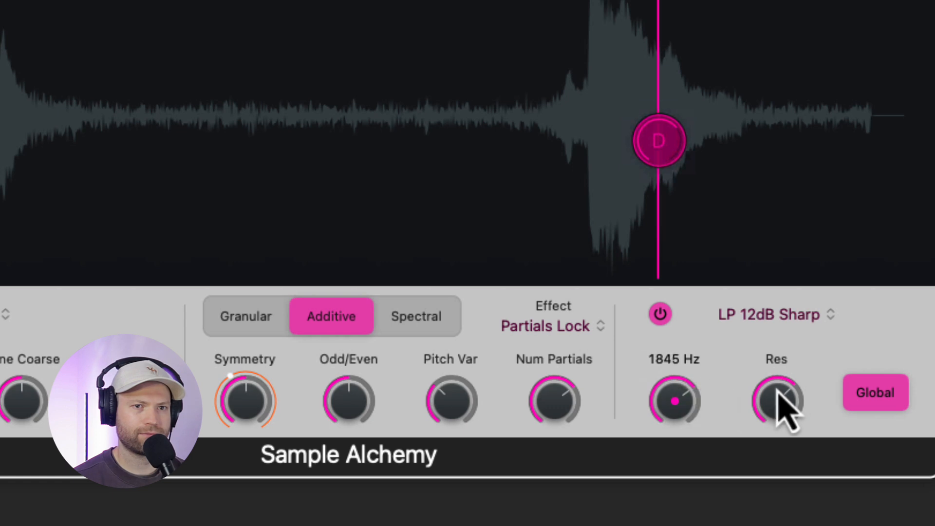
pyautogui.moveTo(777, 392); pyautogui.dragTo(768, 457)
pyautogui.moveTo(789, 409); pyautogui.dragTo(782, 441)
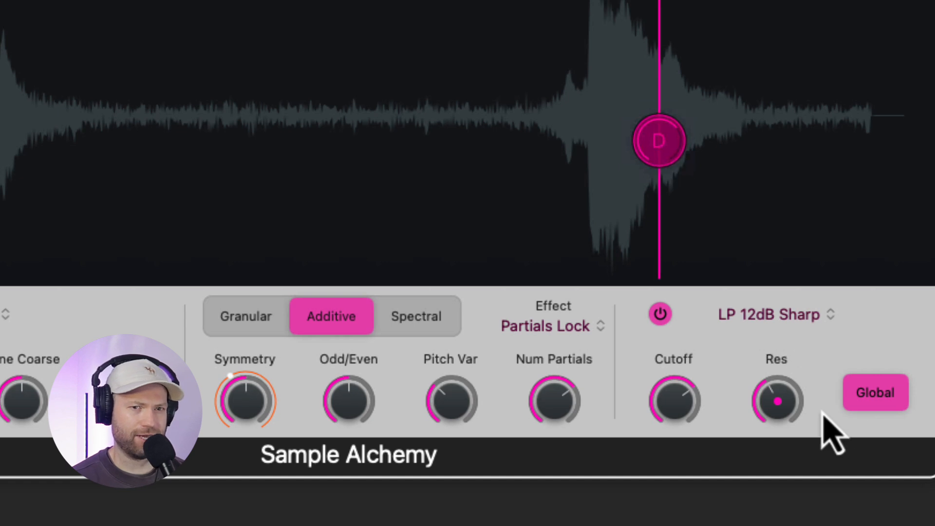
pyautogui.moveTo(782, 414); pyautogui.dragTo(779, 420)
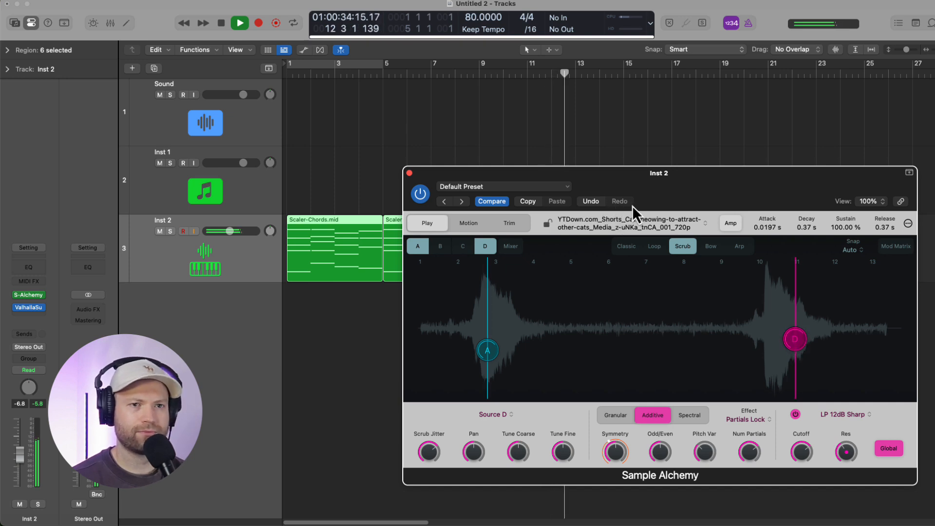
pyautogui.click(410, 175)
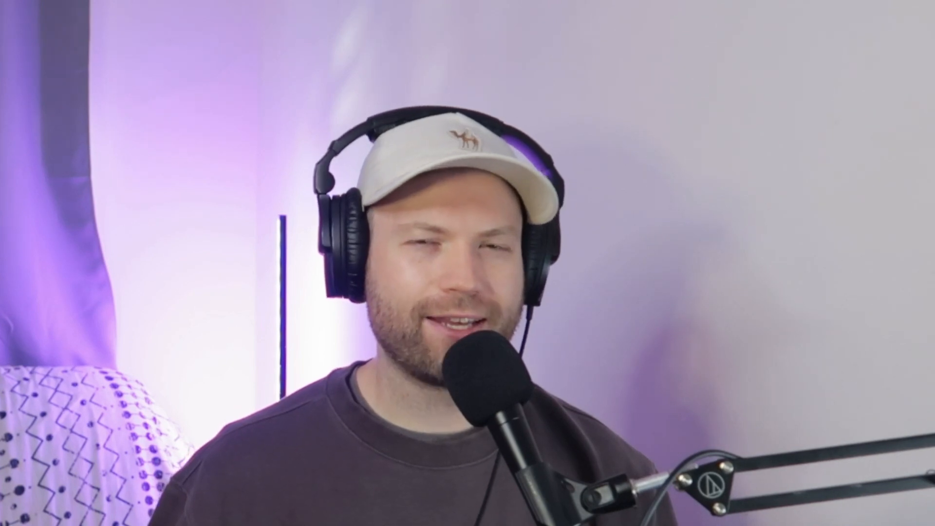